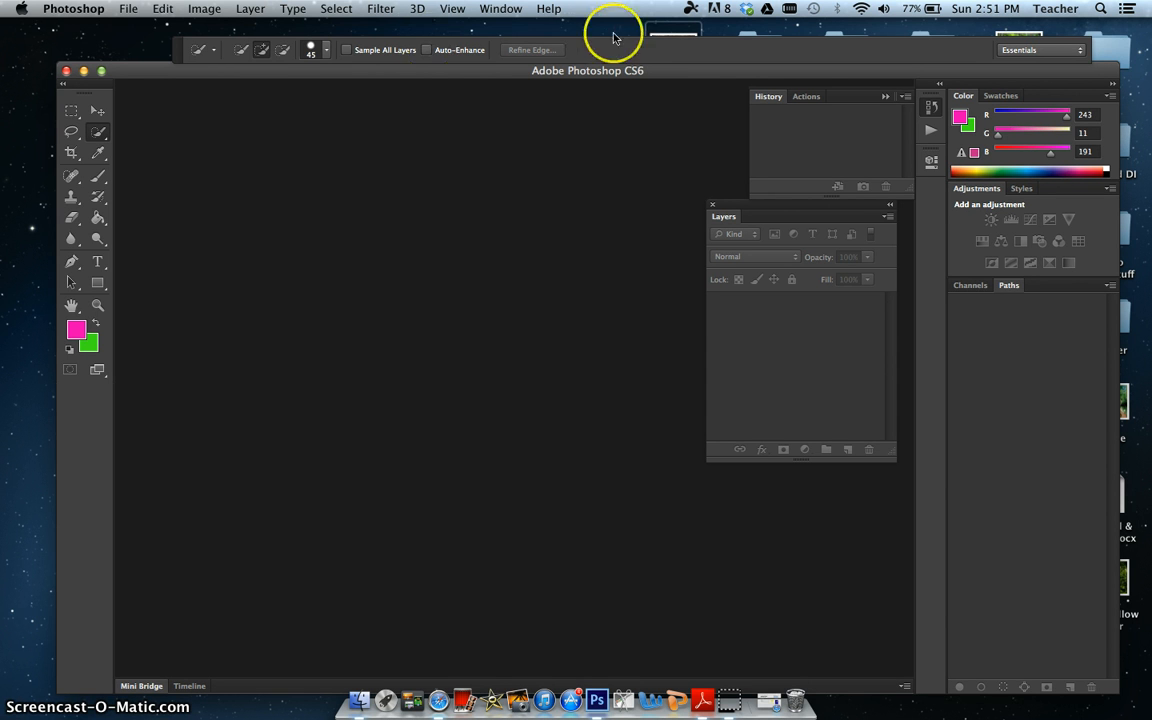
# Step: Preview the wooden-fence image on the desktop and open it in Photoshop
pyautogui.click(84, 73)
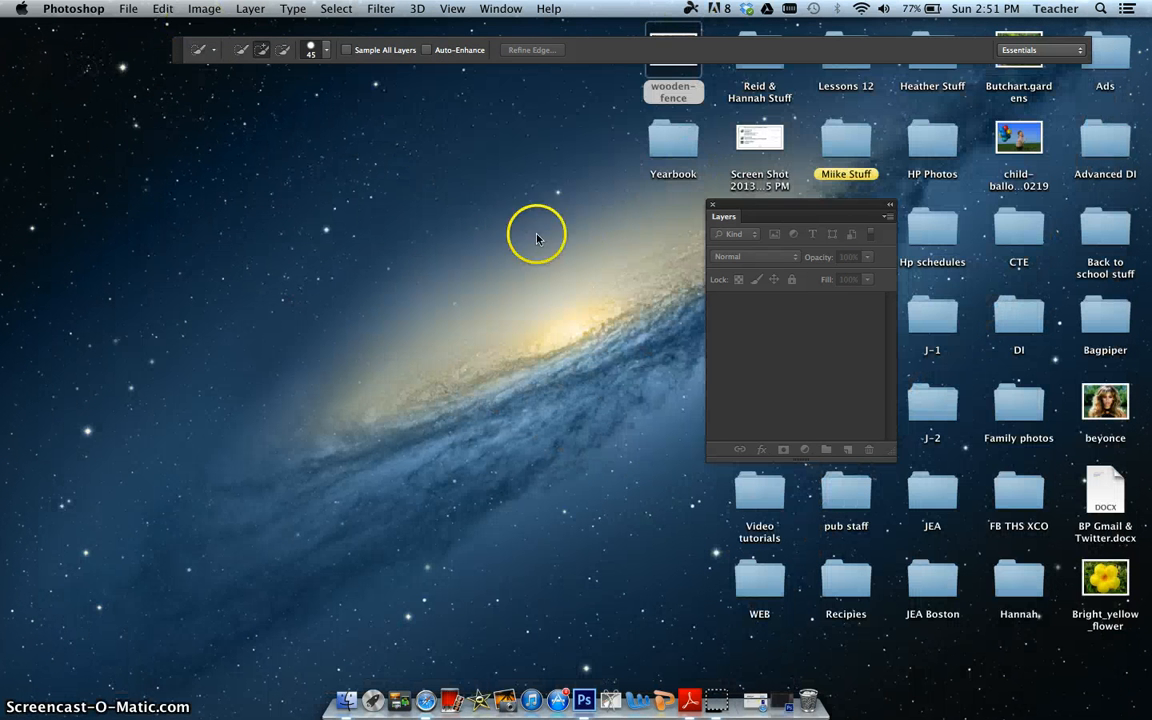
pyautogui.click(650, 58)
pyautogui.press('space')
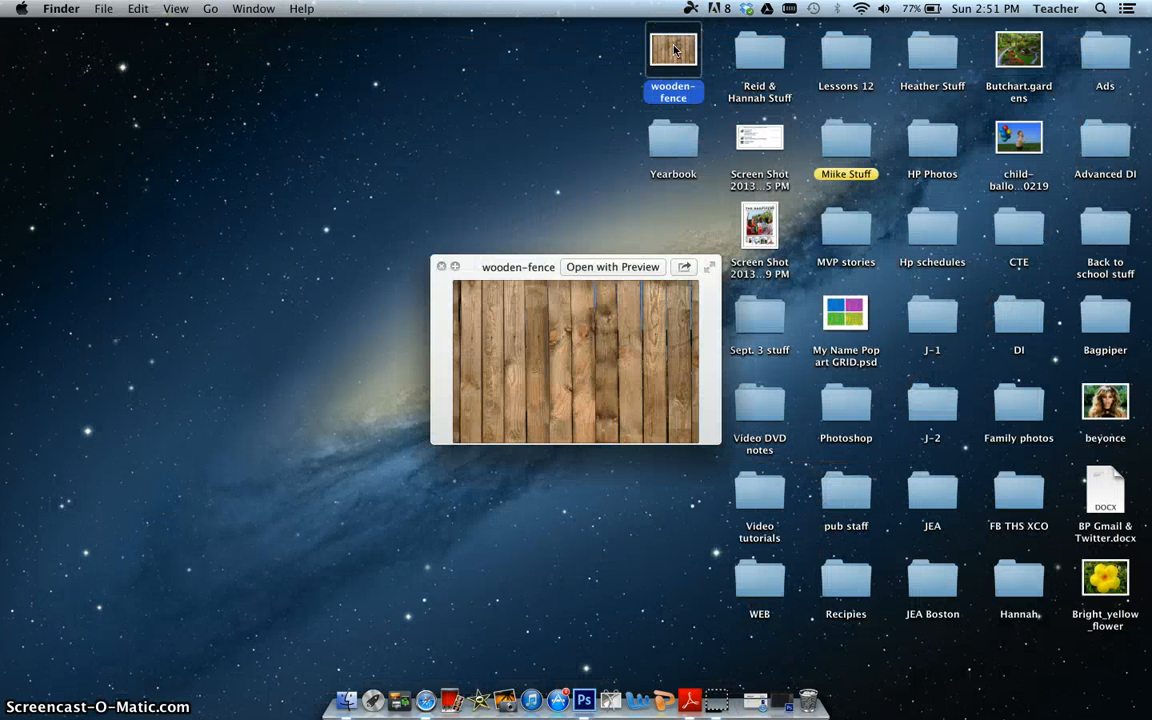
pyautogui.press('space')
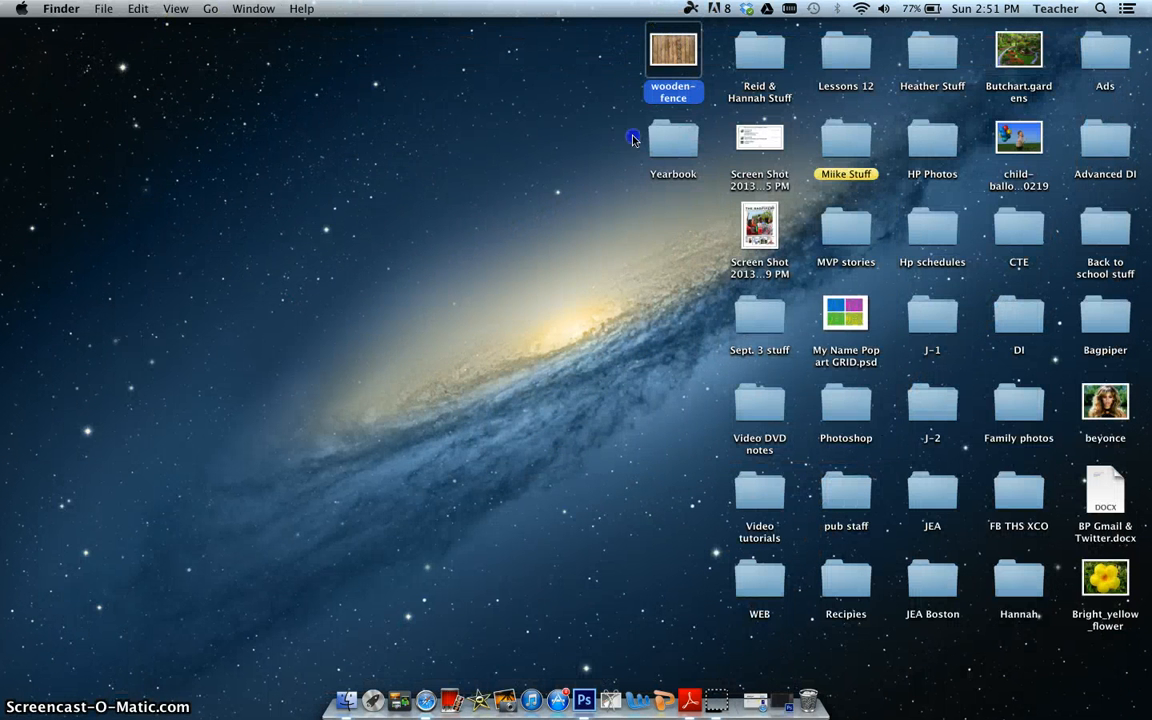
pyautogui.click(588, 700)
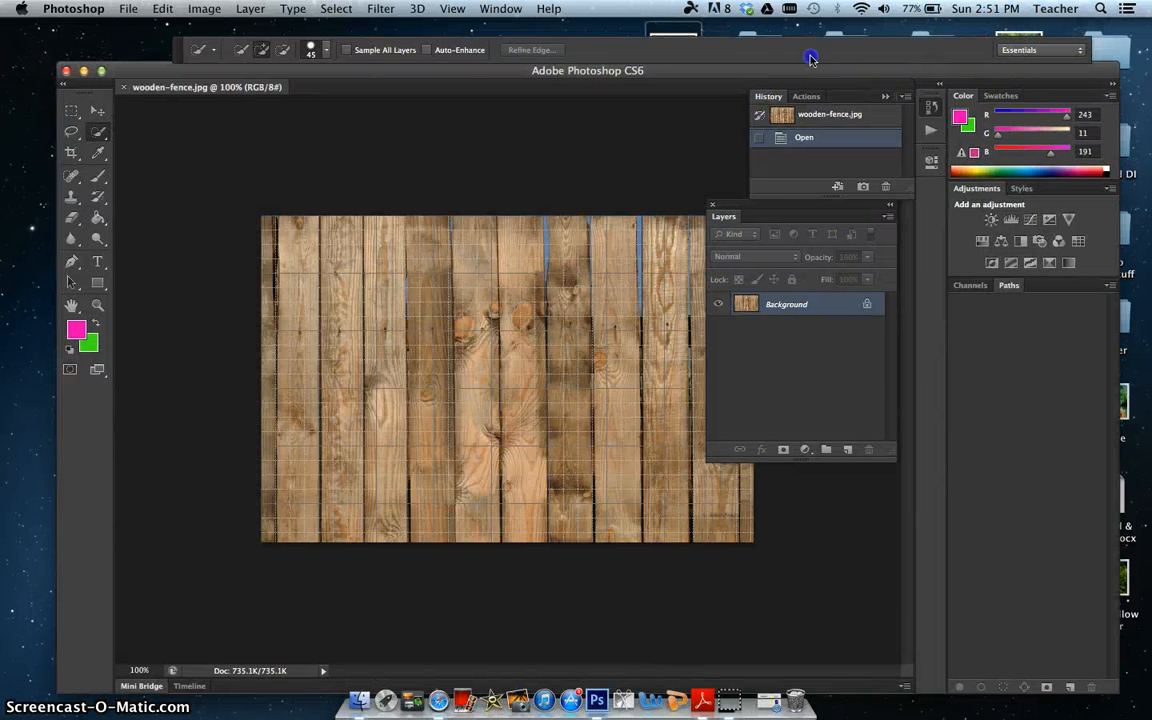
# Step: Open the Butchart.gardens image from the desktop in Photoshop as well and hide the grid
pyautogui.click(84, 70)
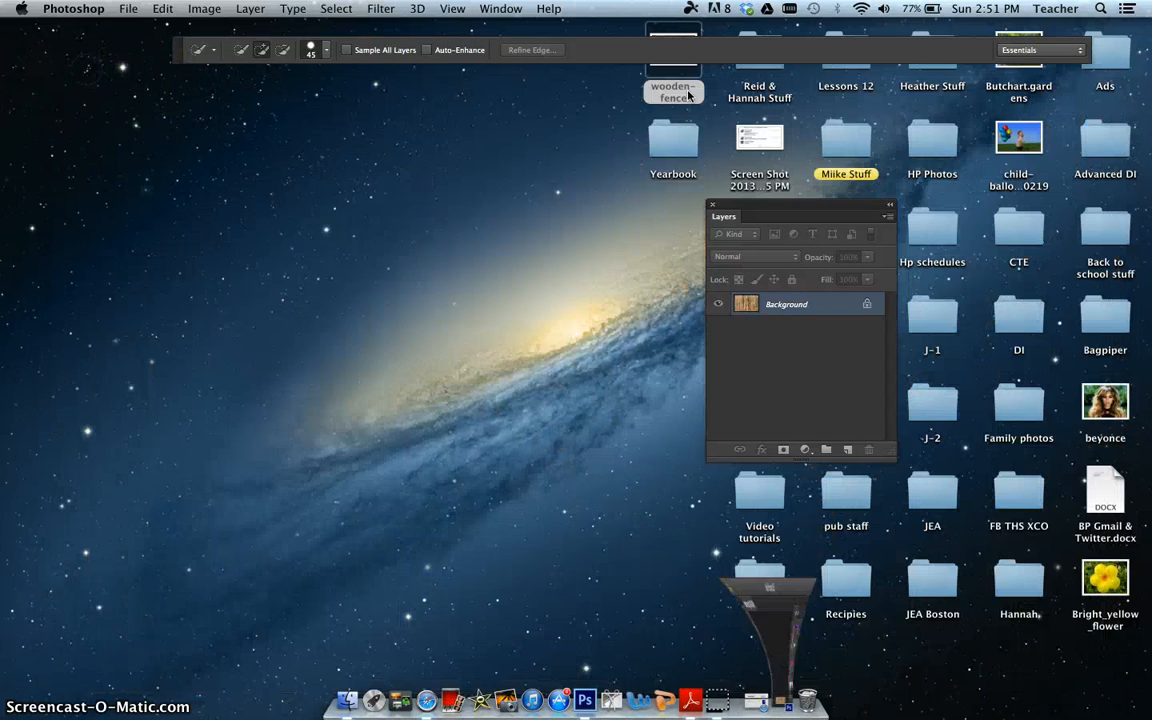
pyautogui.moveTo(1023, 53); pyautogui.dragTo(583, 692)
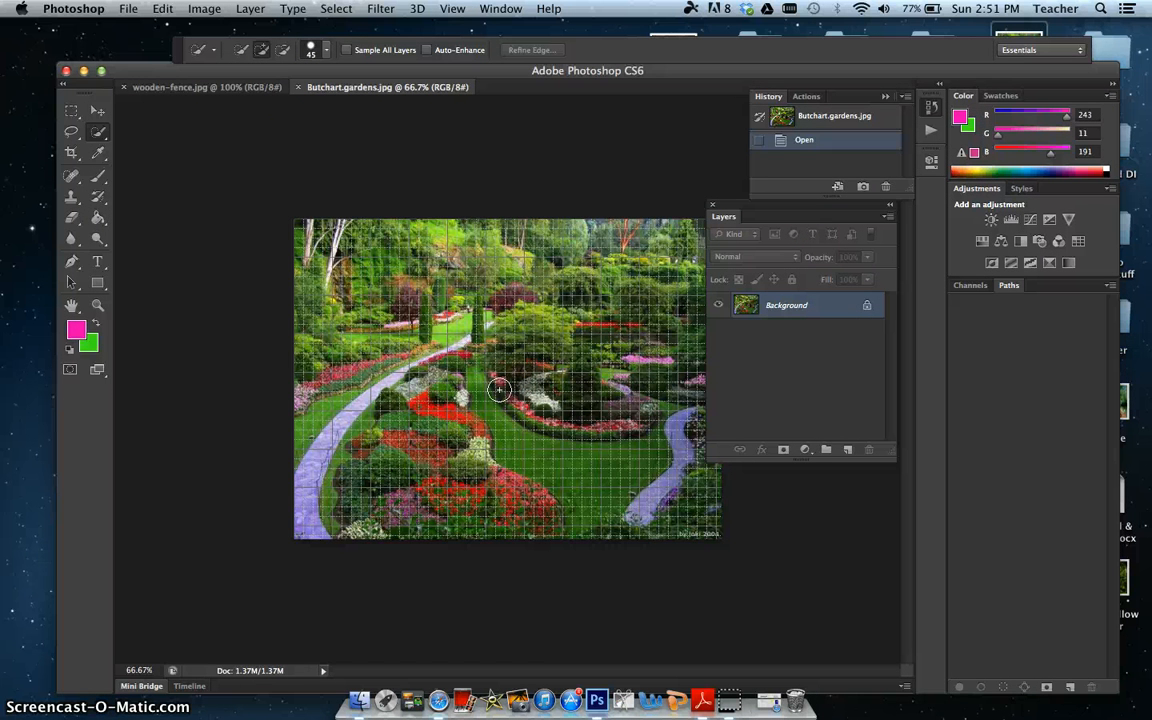
pyautogui.press('super+apostrophe')
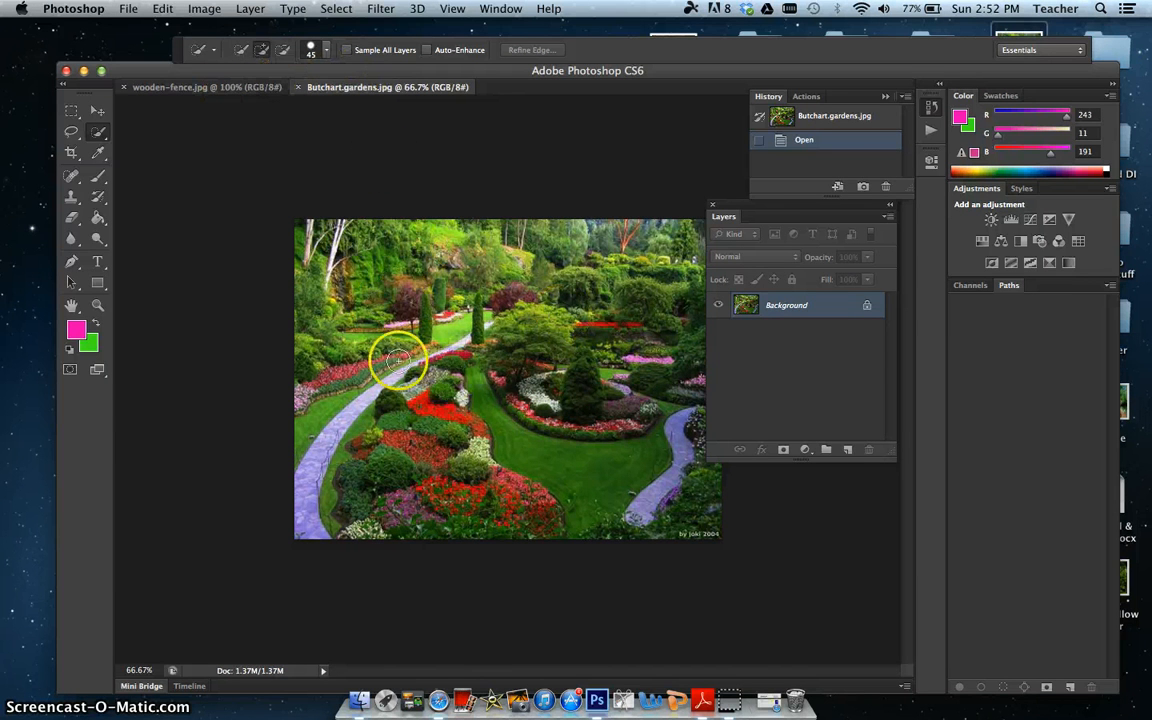
# Step: In the wooden-fence document, convert the locked Background into a regular layer with the default name Layer 0
pyautogui.click(227, 88)
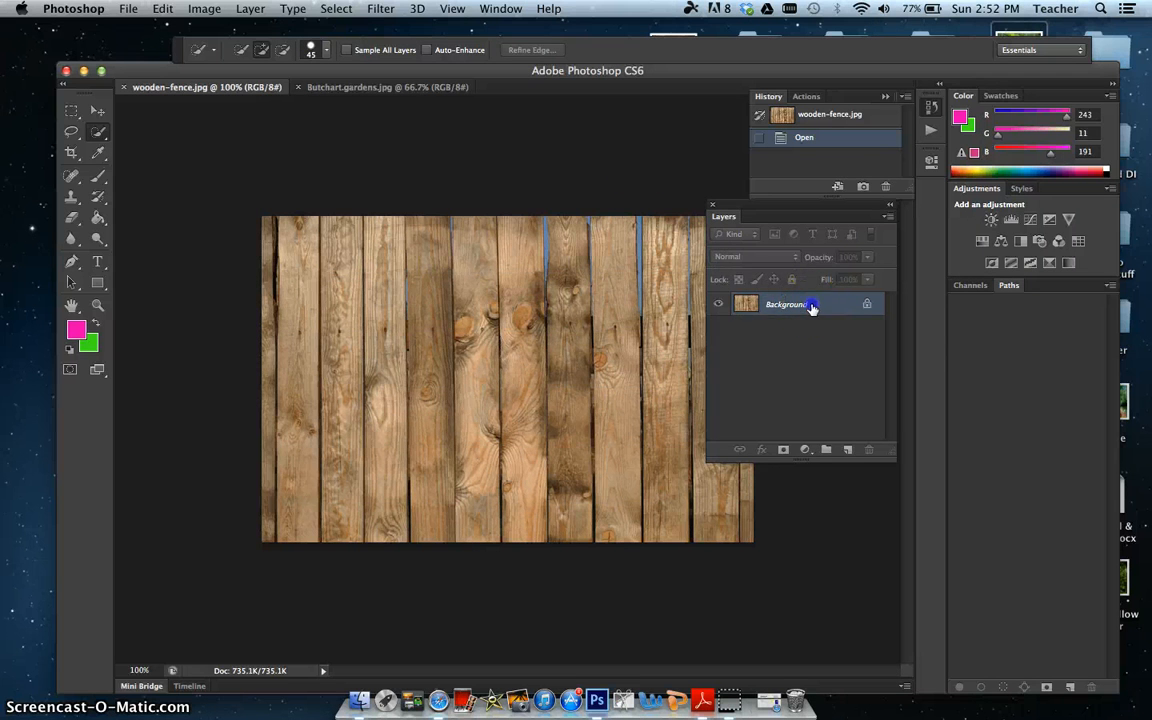
pyautogui.doubleClick(812, 307)
pyautogui.click(720, 296)
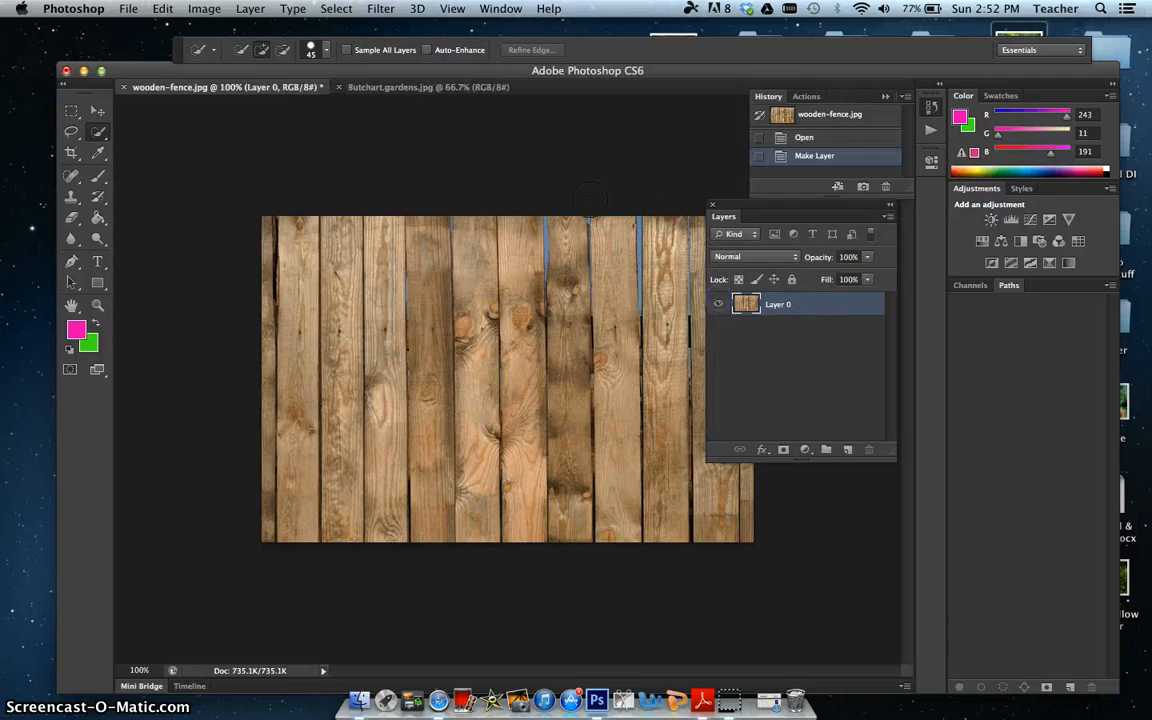
# Step: Float the Butchart.gardens document in its own window and copy the fence layer into it with the Move tool
pyautogui.moveTo(460, 88); pyautogui.dragTo(695, 125)
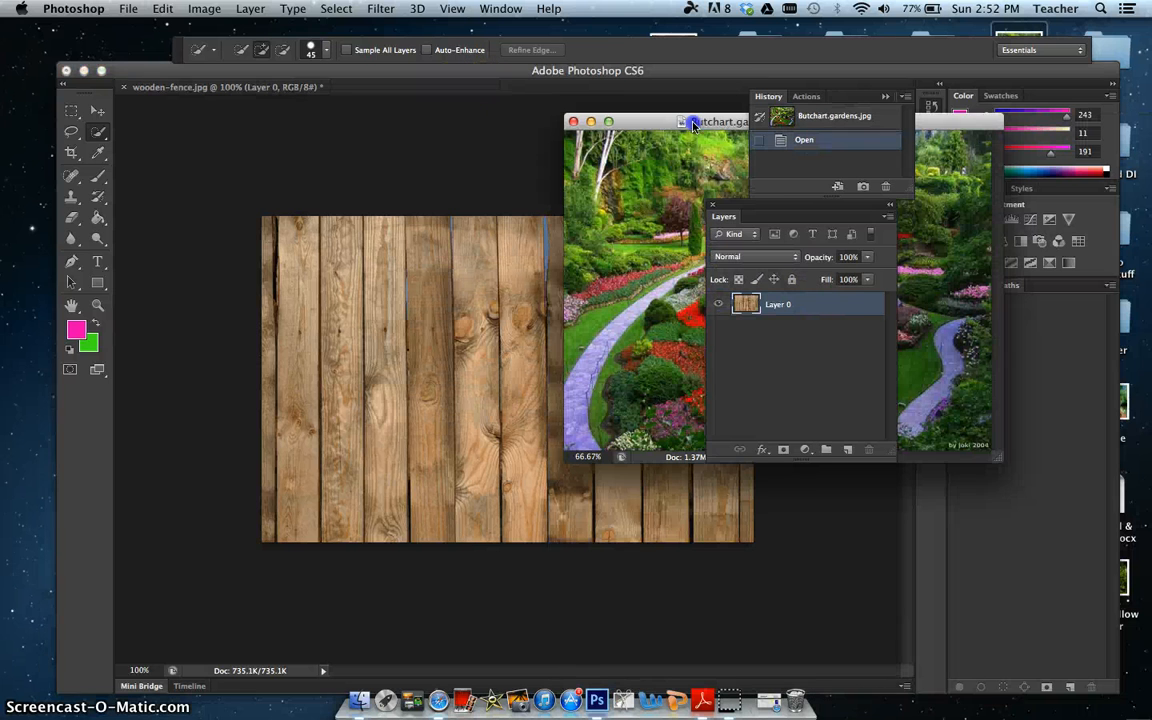
pyautogui.click(447, 290)
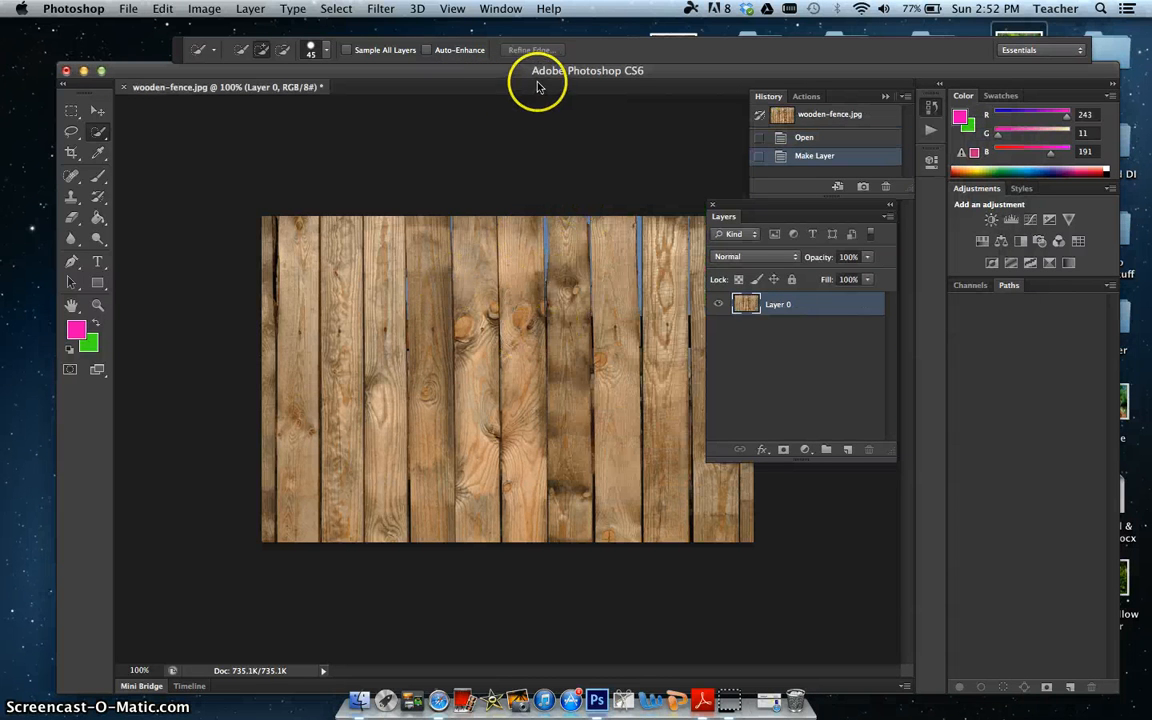
pyautogui.moveTo(505, 76); pyautogui.dragTo(436, 245)
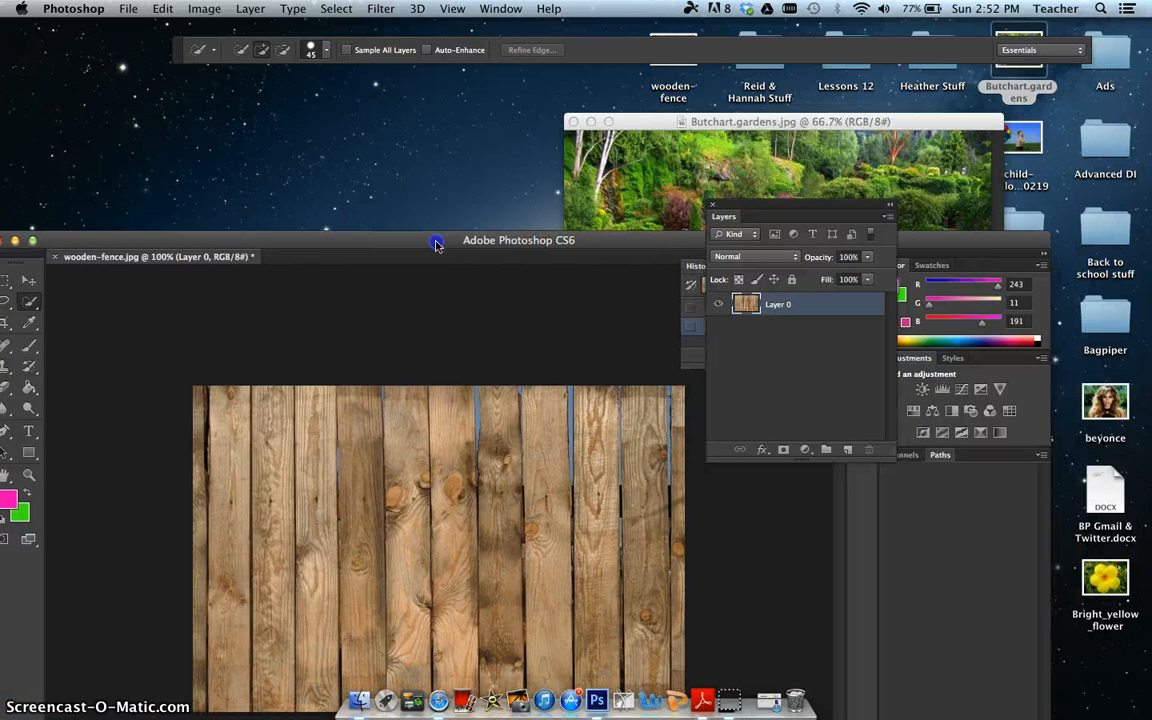
pyautogui.click(27, 283)
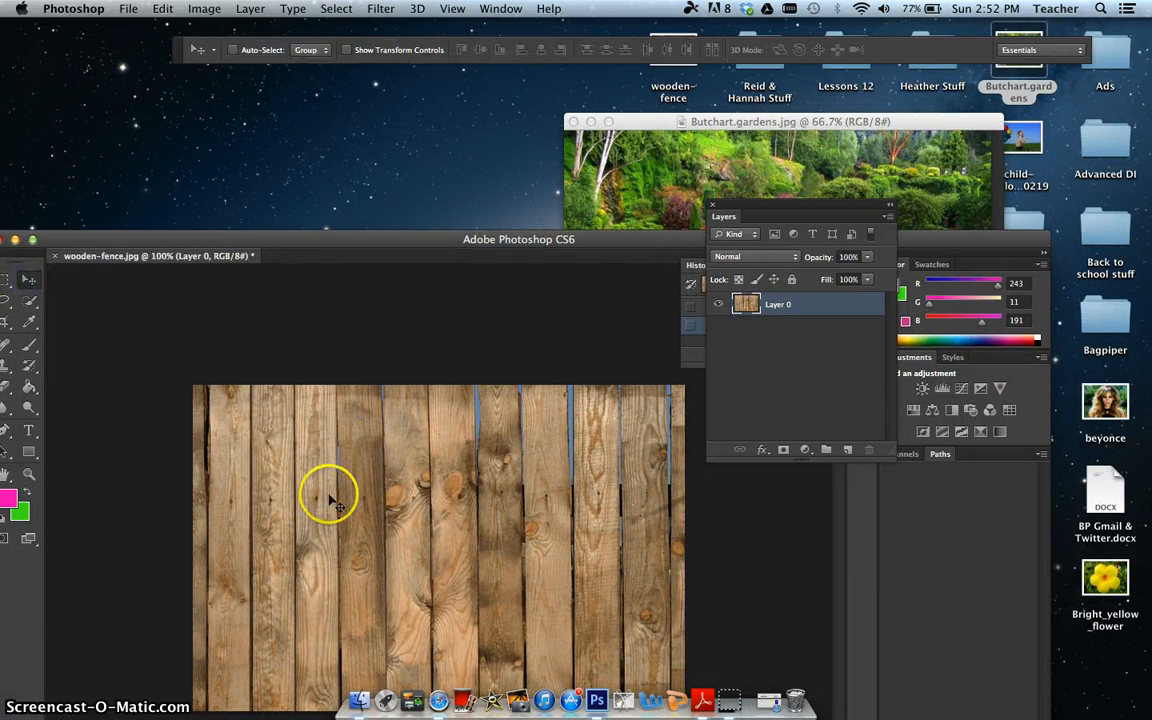
pyautogui.moveTo(347, 489); pyautogui.dragTo(657, 203)
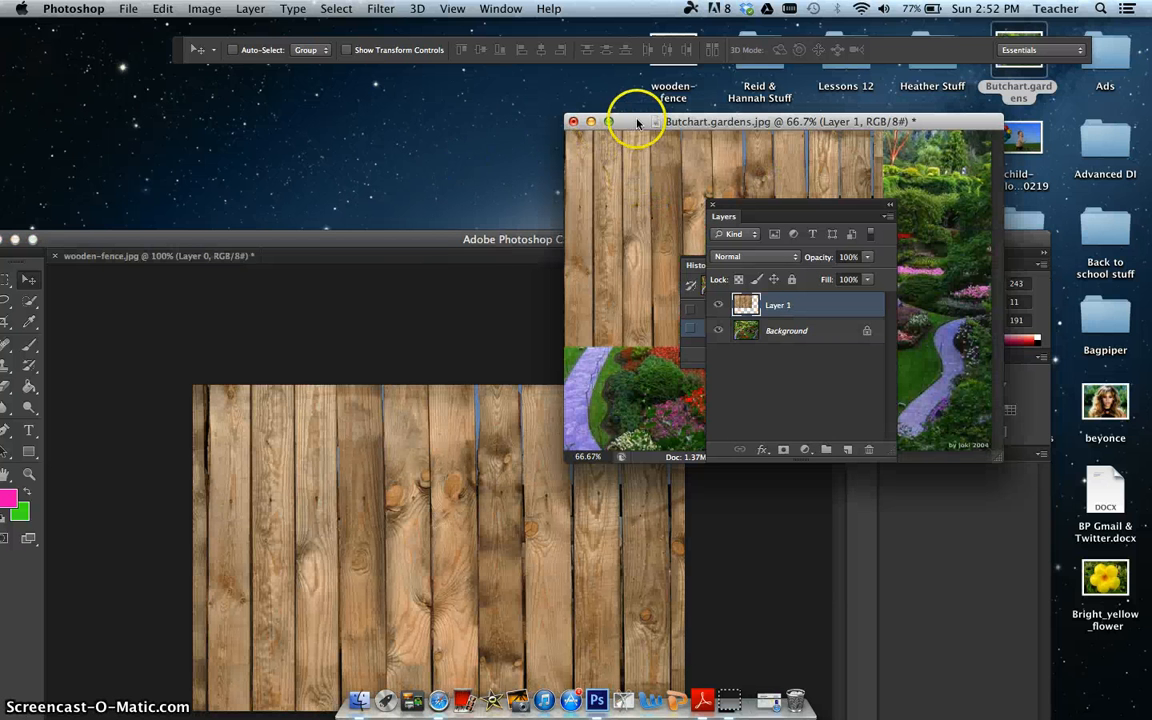
# Step: Free Transform the fence layer in Butchart.gardens to about 139% width and 154% height so it covers the whole garden picture
pyautogui.moveTo(637, 121); pyautogui.dragTo(212, 163)
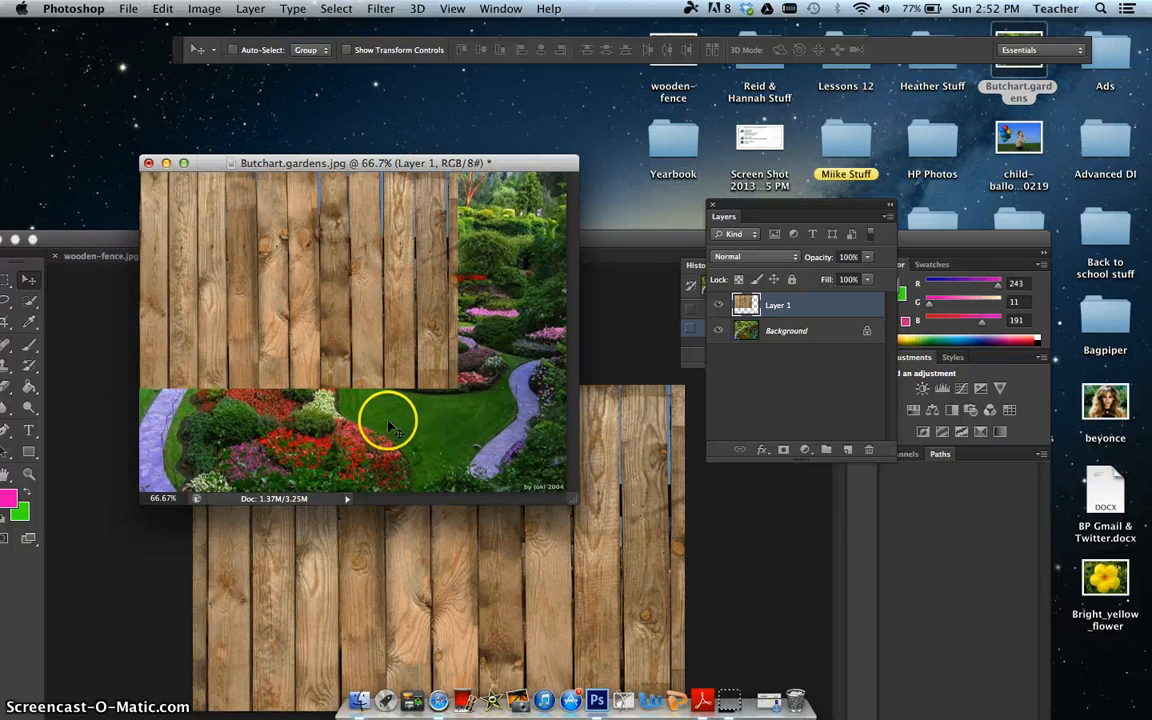
pyautogui.press('super+t')
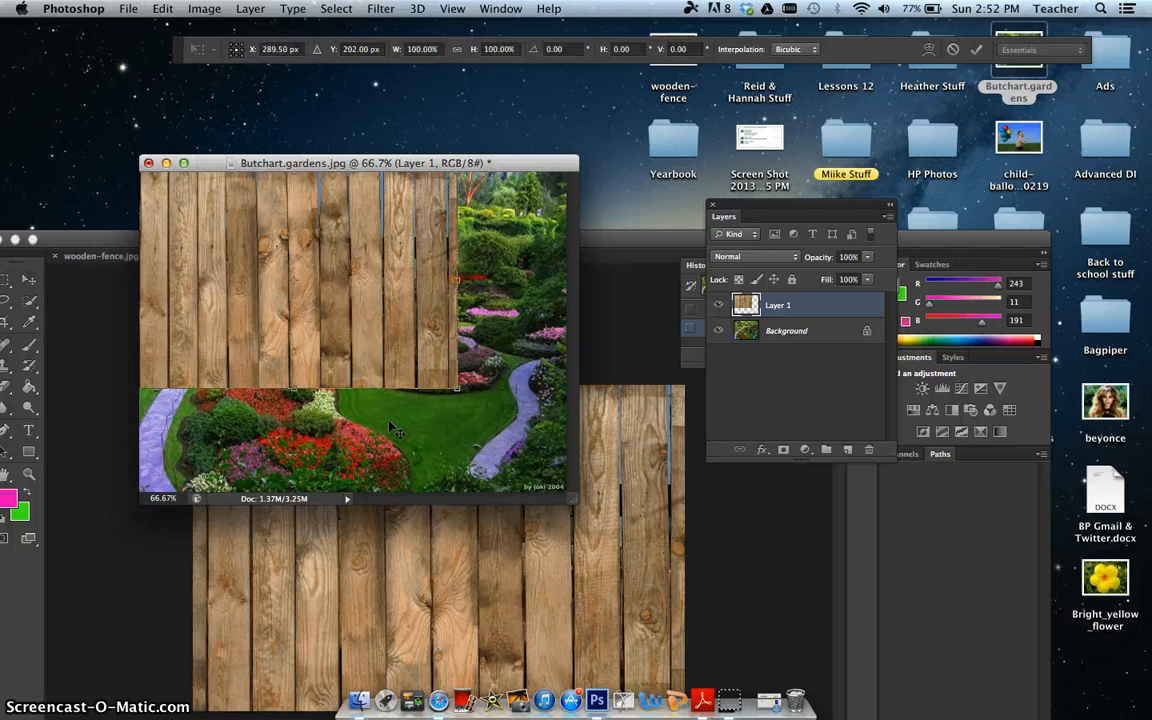
pyautogui.click(457, 389)
pyautogui.moveTo(457, 389); pyautogui.dragTo(583, 507)
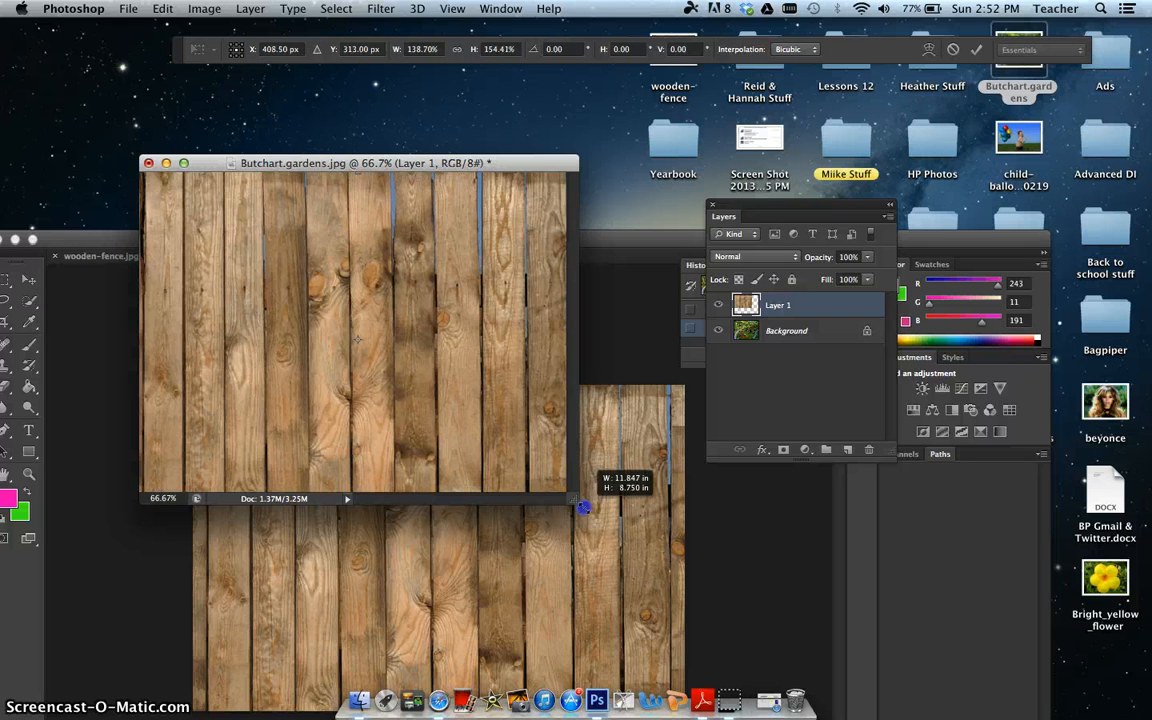
pyautogui.doubleClick(289, 262)
# Step: Float the wooden-fence document in its own window, place the Butchart.gardens window above it, and restore the main Photoshop window
pyautogui.moveTo(289, 164); pyautogui.dragTo(308, 296)
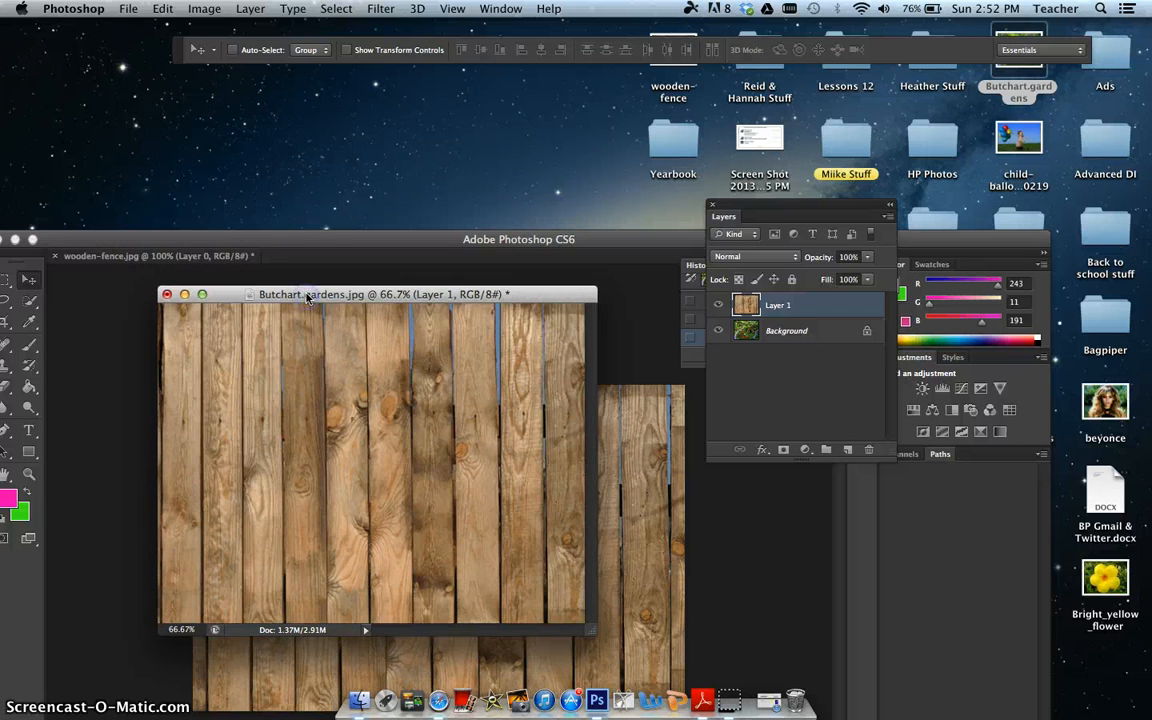
pyautogui.moveTo(309, 237)
pyautogui.mouseDown()
pyautogui.moveTo(310, 66)
pyautogui.moveTo(308, 188)
pyautogui.moveTo(288, 235)
pyautogui.mouseUp()
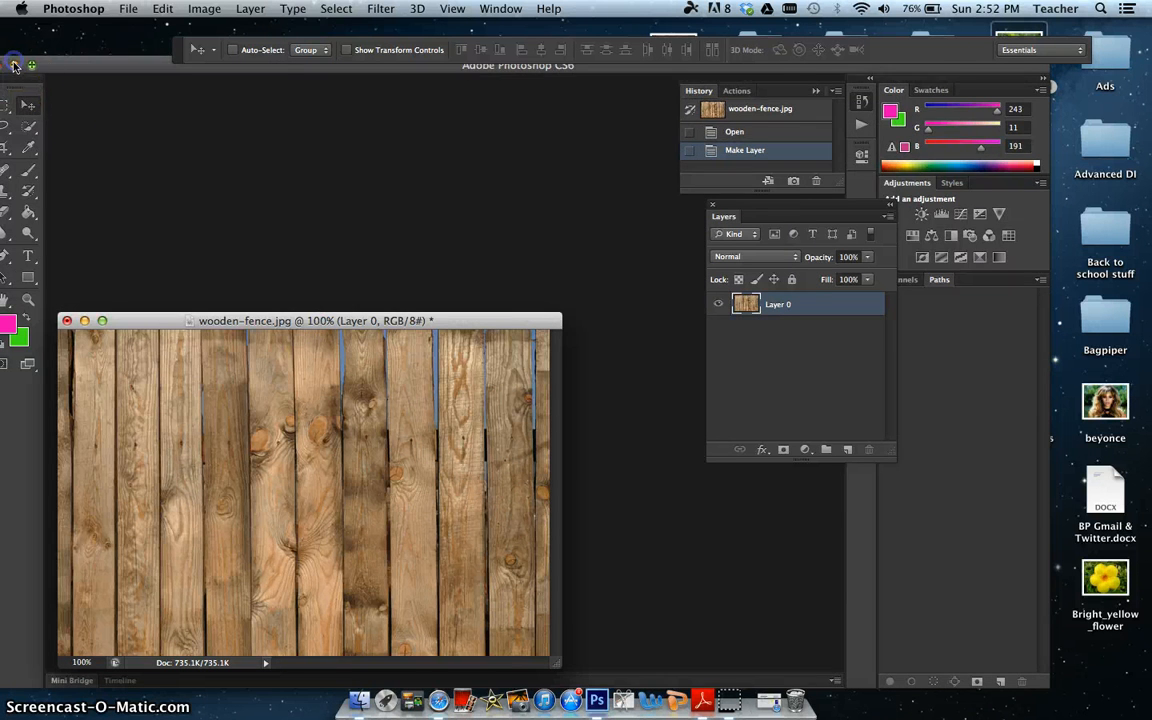
pyautogui.click(14, 65)
pyautogui.click(342, 290)
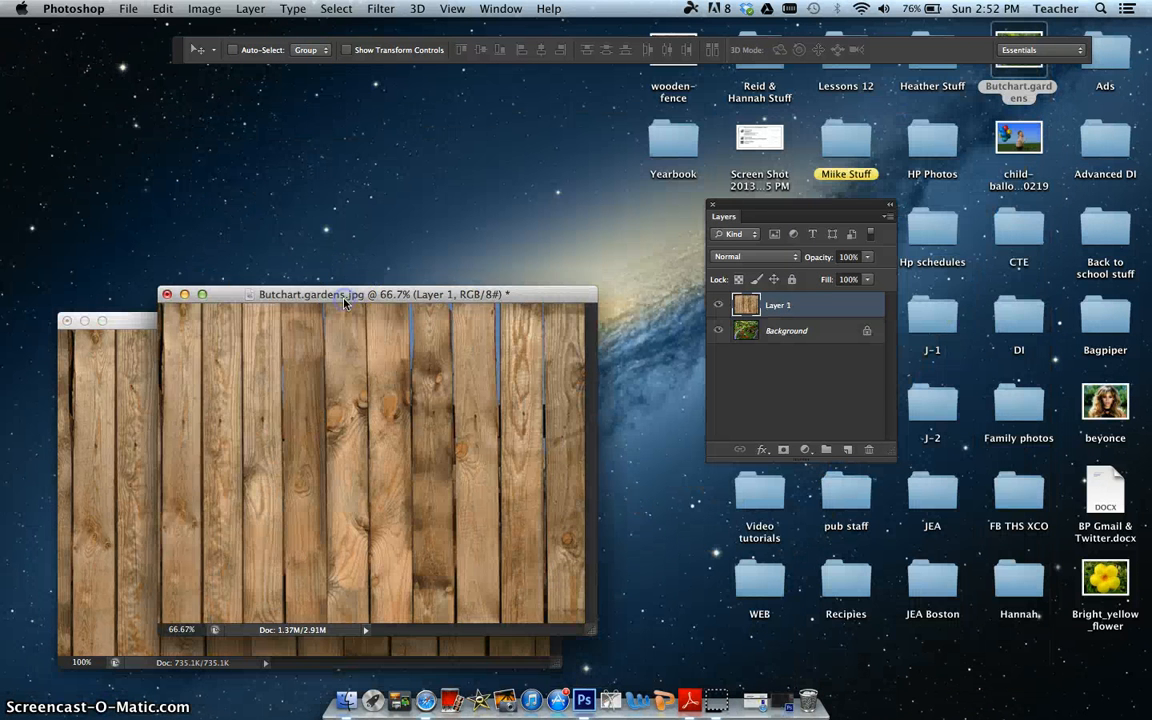
pyautogui.moveTo(343, 297); pyautogui.dragTo(418, 118)
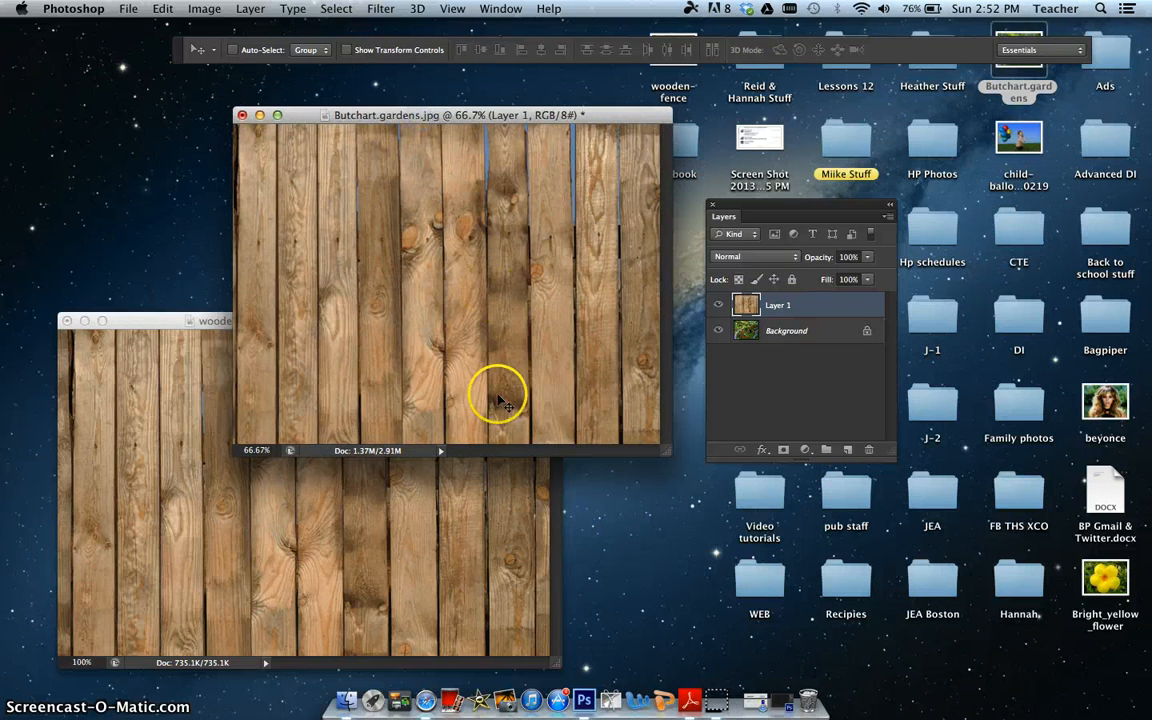
pyautogui.click(783, 697)
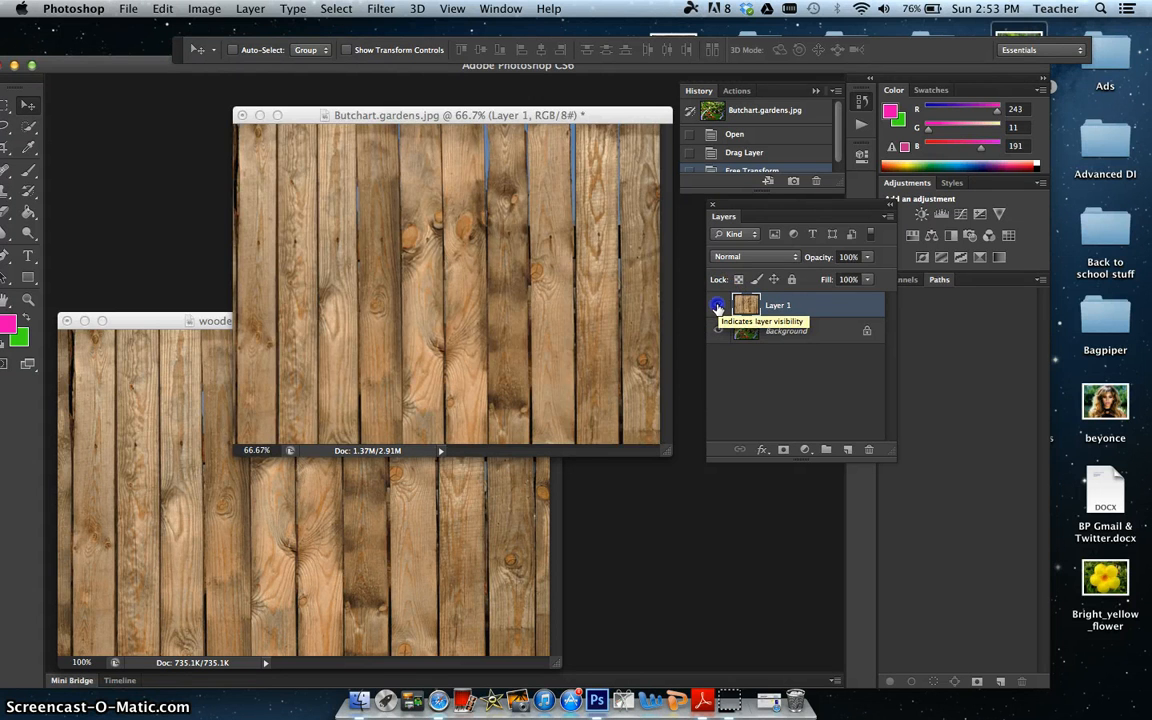
# Step: Toggle the visibility of the fence layer and the garden Background to check how they are stacked
pyautogui.click(717, 307)
pyautogui.click(717, 307)
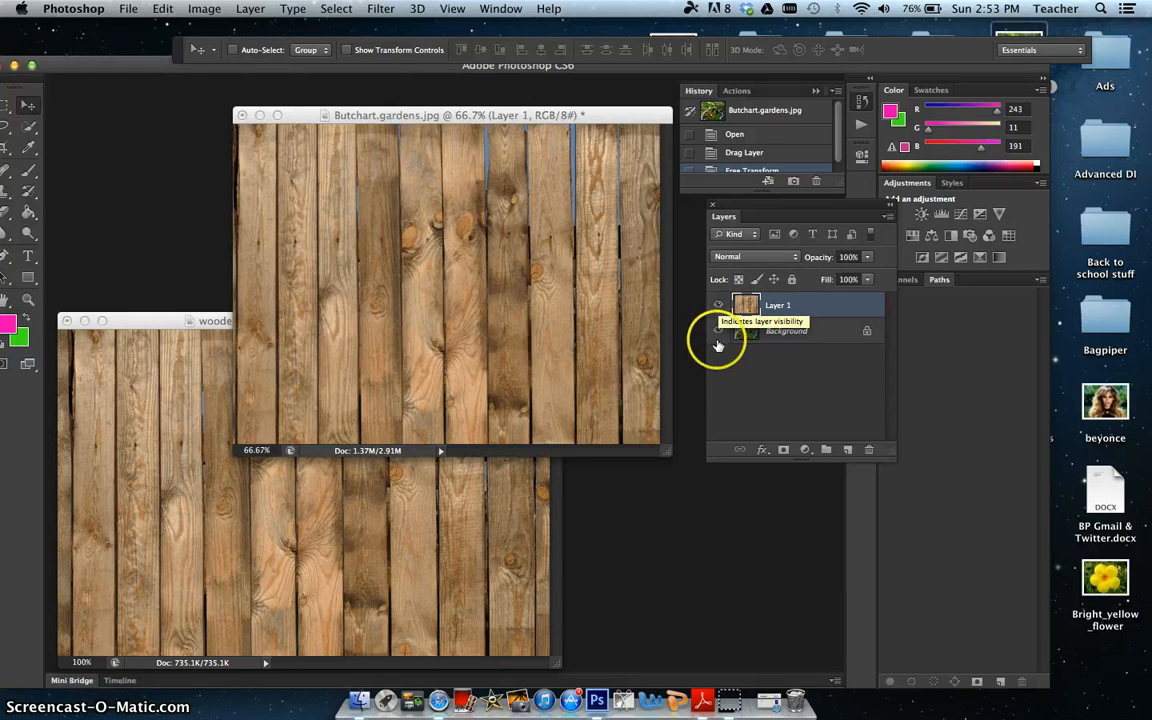
pyautogui.click(718, 332)
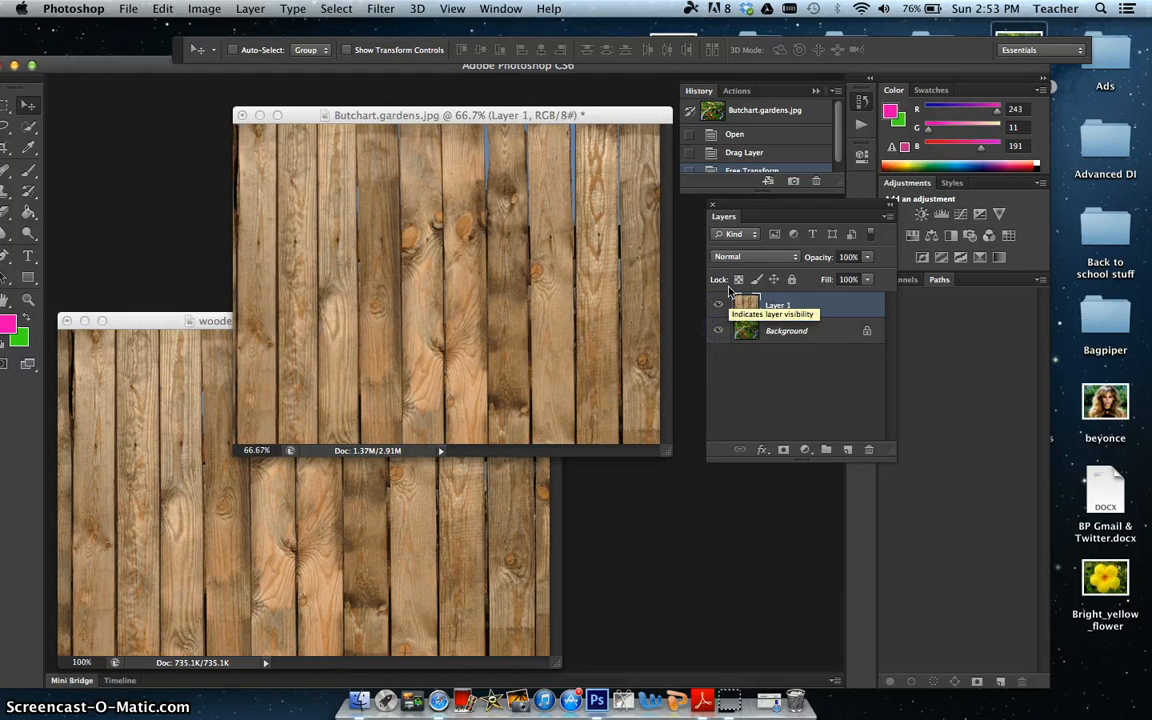
# Step: Add a layer mask to the fence layer and select the Brush Tool, with the toolbox moved next to the image
pyautogui.click(782, 454)
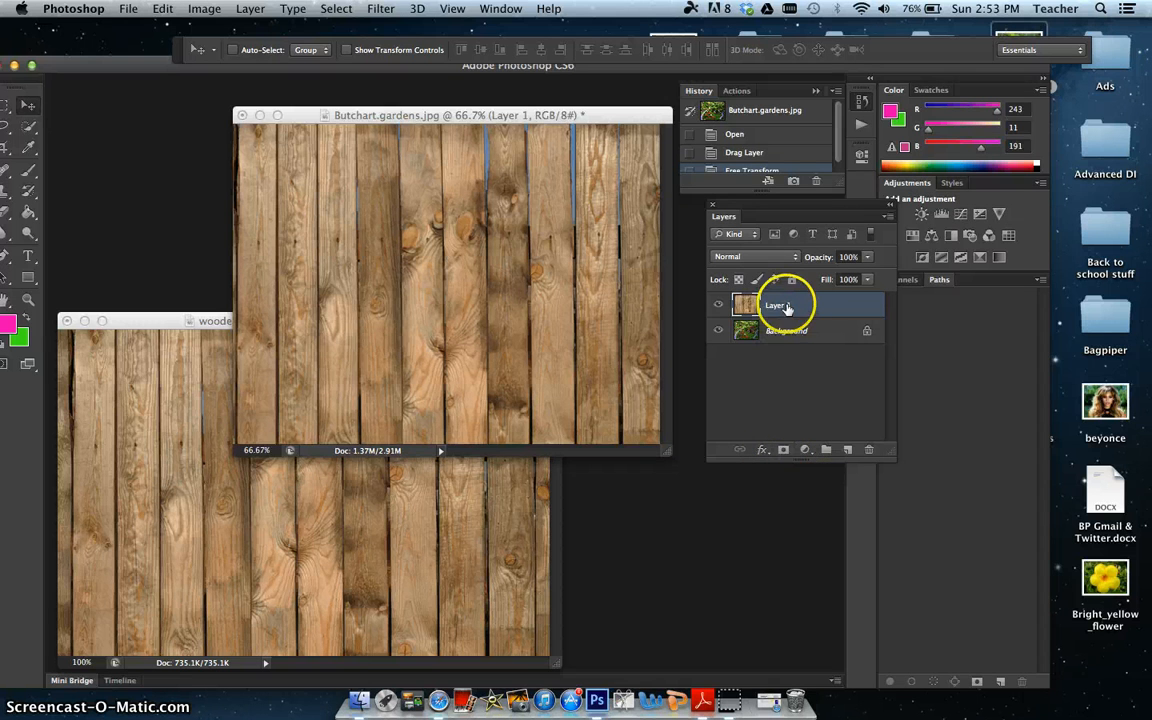
pyautogui.click(782, 449)
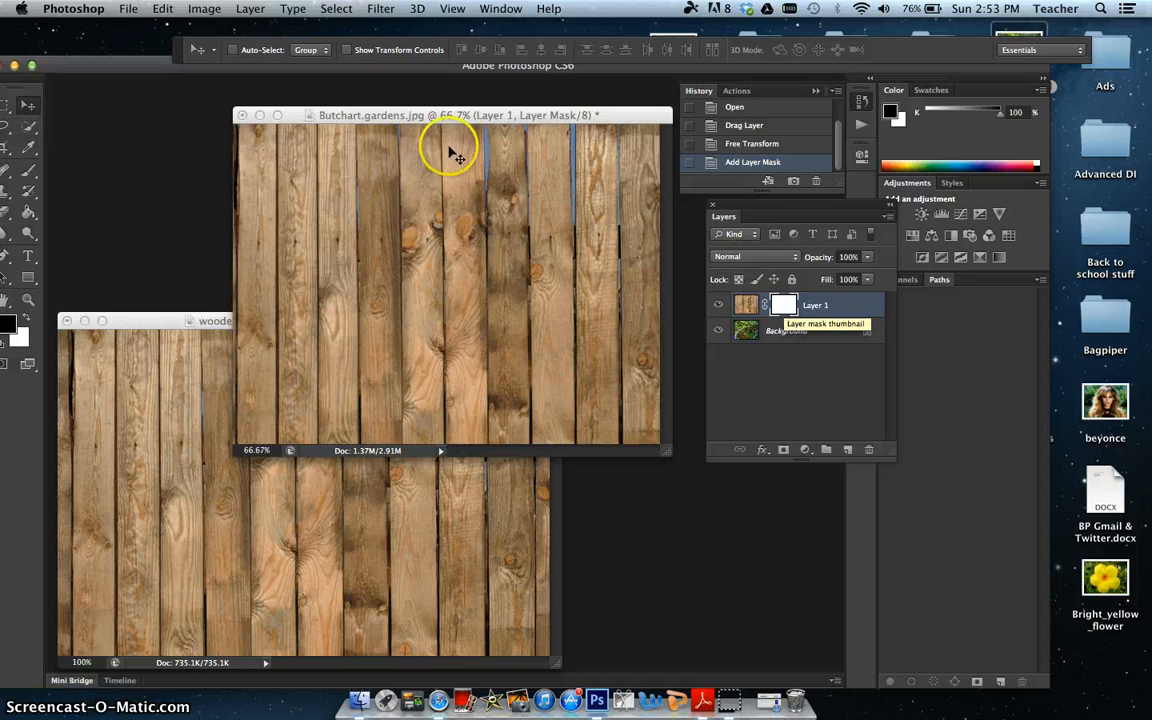
pyautogui.moveTo(17, 93); pyautogui.dragTo(125, 90)
pyautogui.click(148, 145)
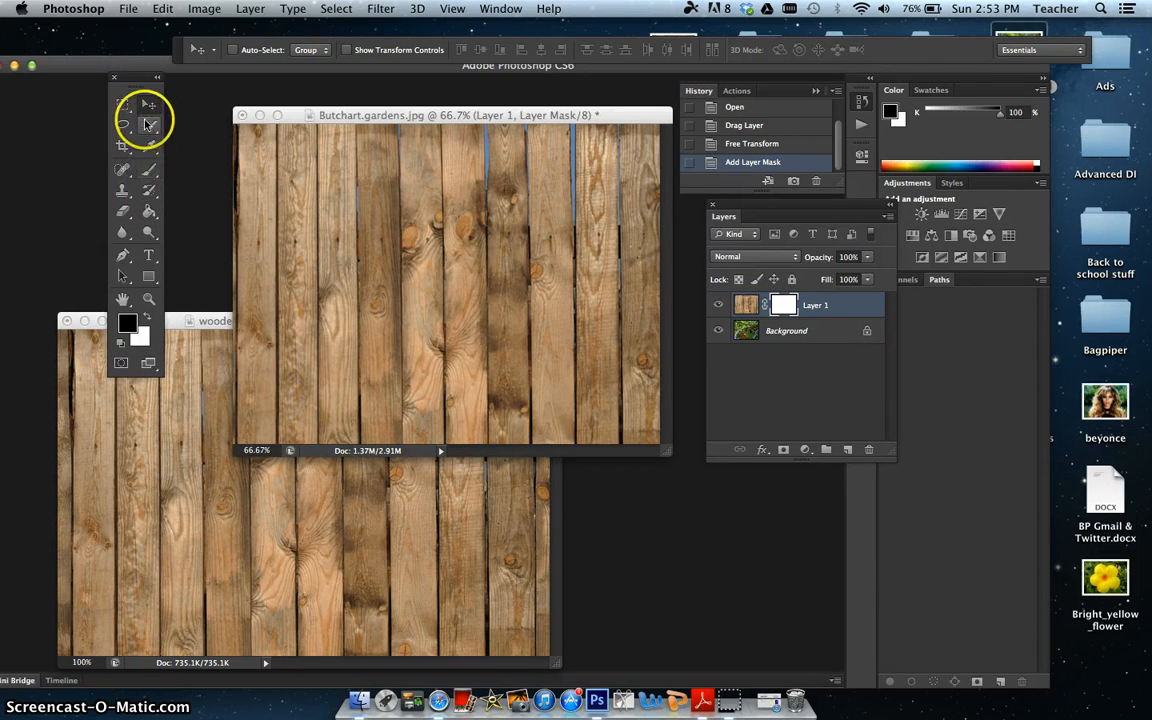
pyautogui.click(148, 173)
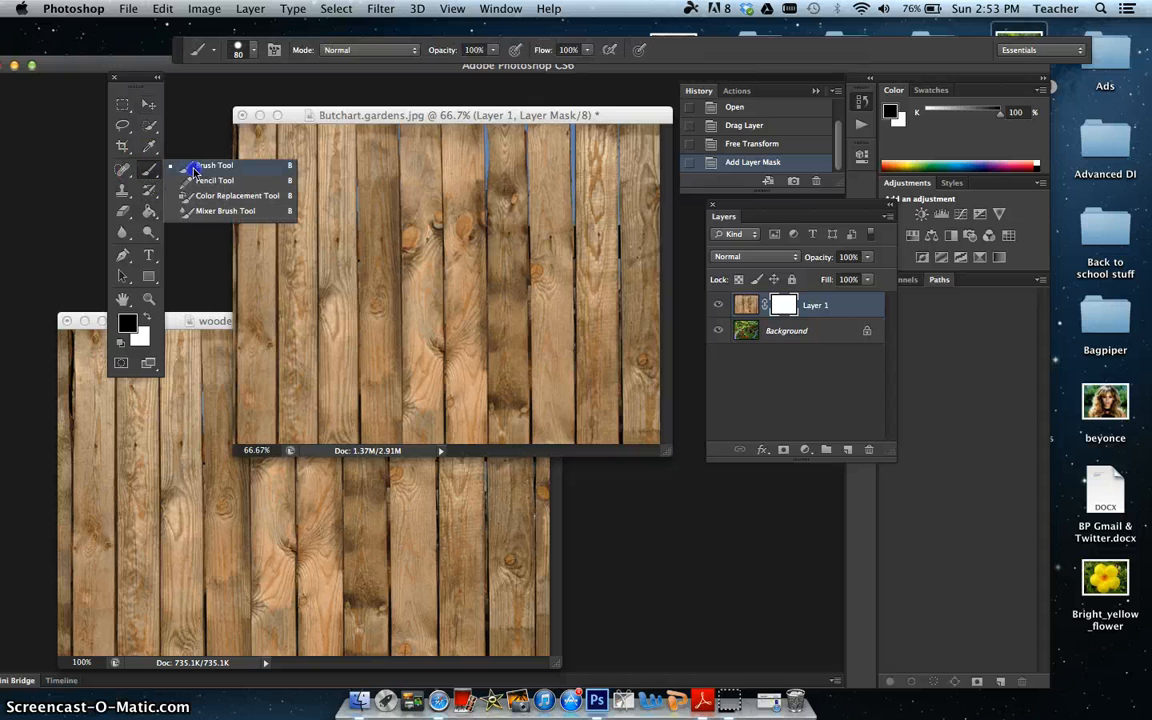
pyautogui.click(194, 168)
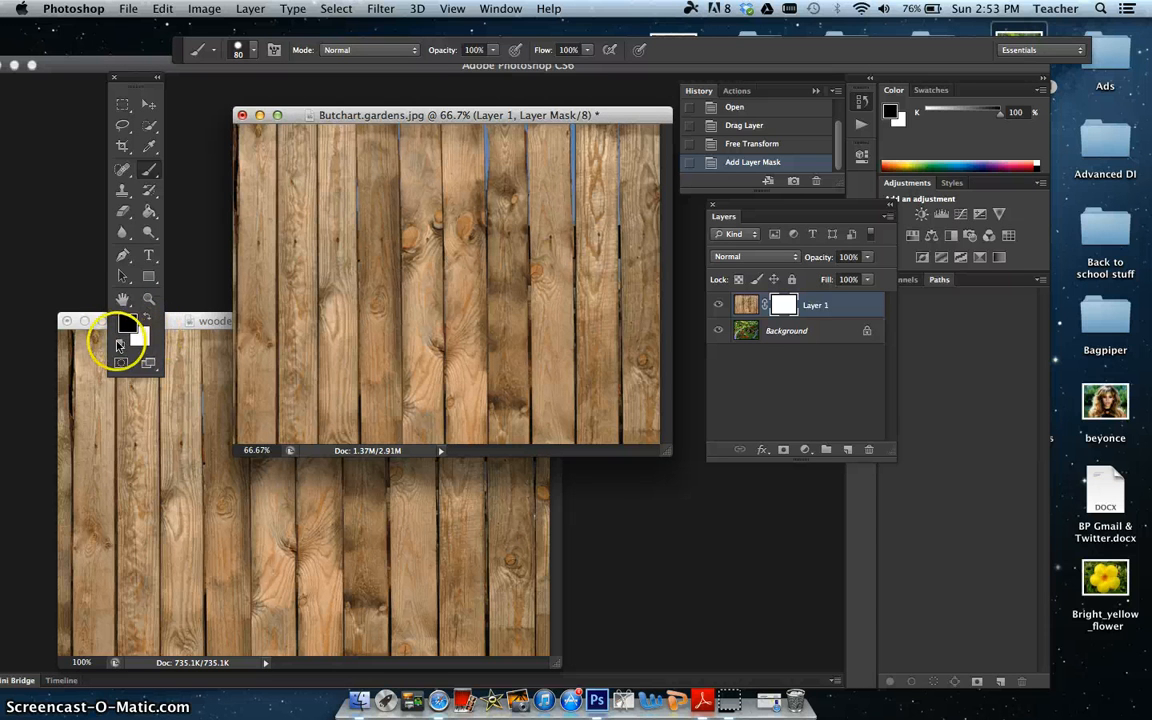
# Step: Paint an oval area of the fence layer's mask with black to reveal the garden underneath
pyautogui.press('x')
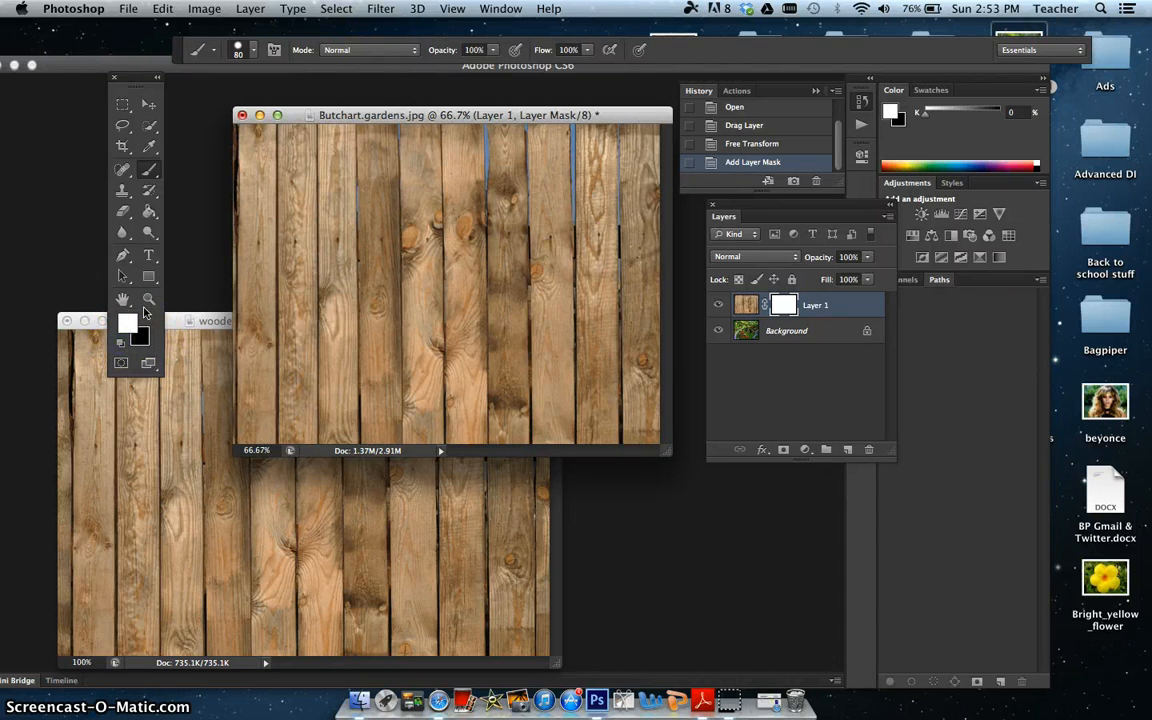
pyautogui.click(147, 318)
pyautogui.click(149, 320)
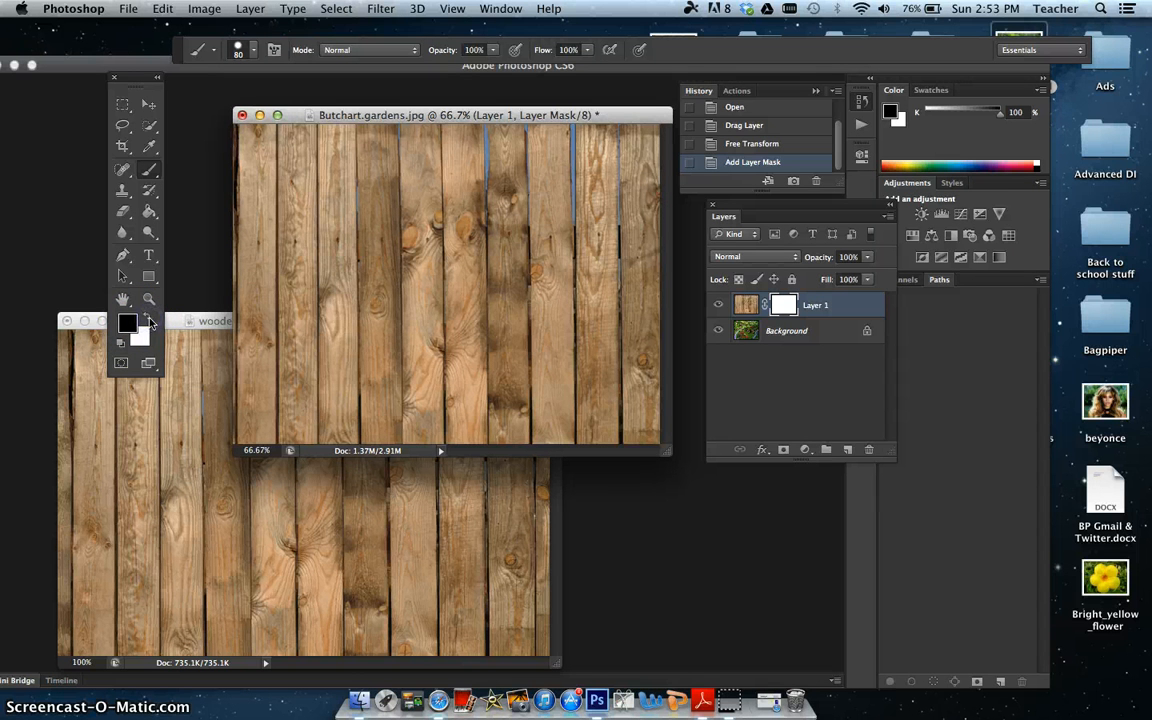
pyautogui.click(312, 266)
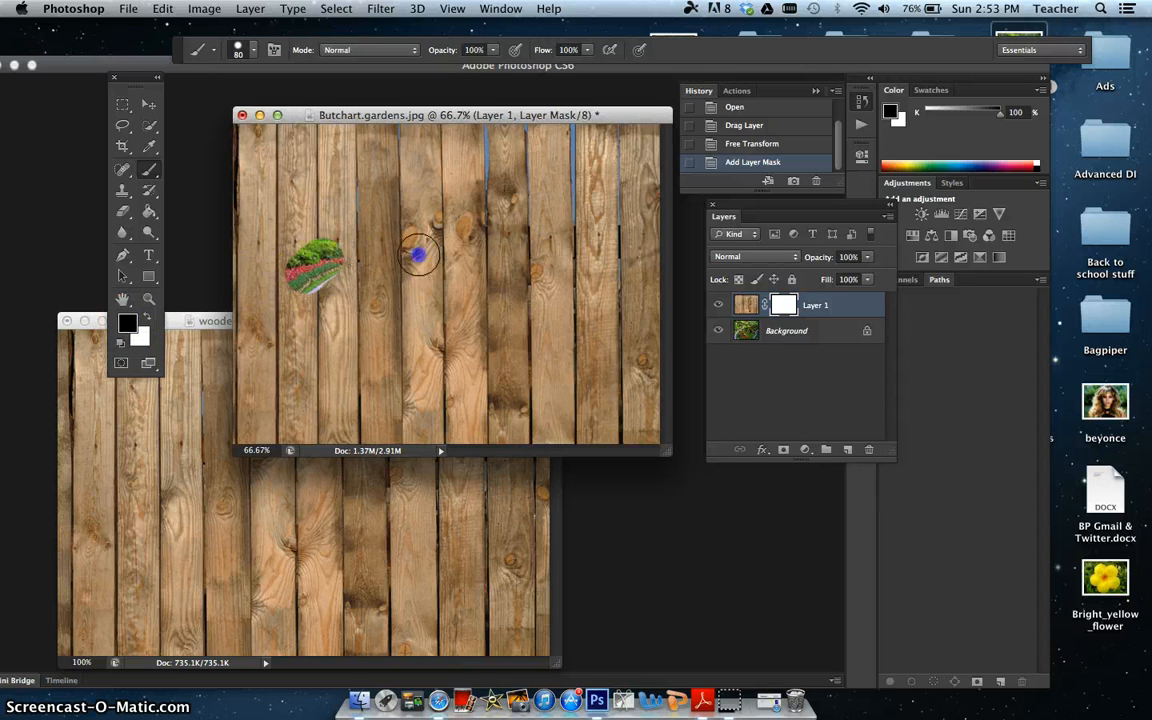
pyautogui.moveTo(418, 256)
pyautogui.mouseDown()
pyautogui.moveTo(370, 315)
pyautogui.moveTo(391, 242)
pyautogui.moveTo(409, 312)
pyautogui.moveTo(401, 258)
pyautogui.moveTo(352, 290)
pyautogui.mouseUp()
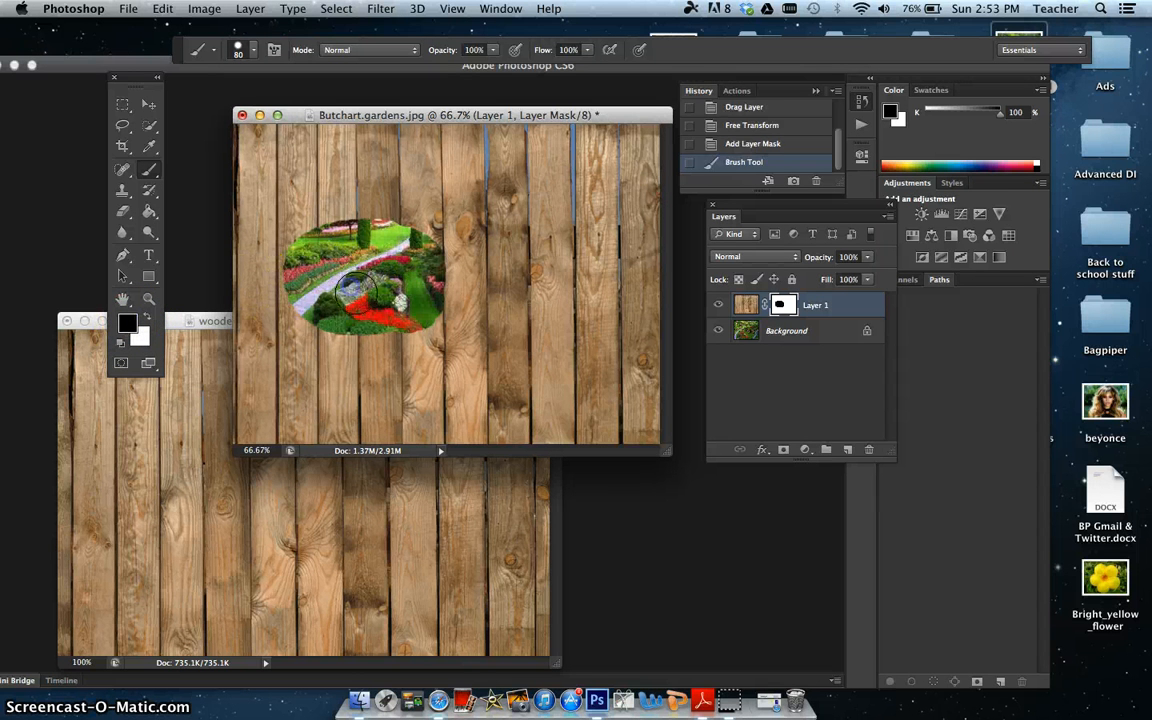
# Step: Switch the foreground colour to white and paint over the revealed area of the mask to bring the fence back
pyautogui.click(147, 316)
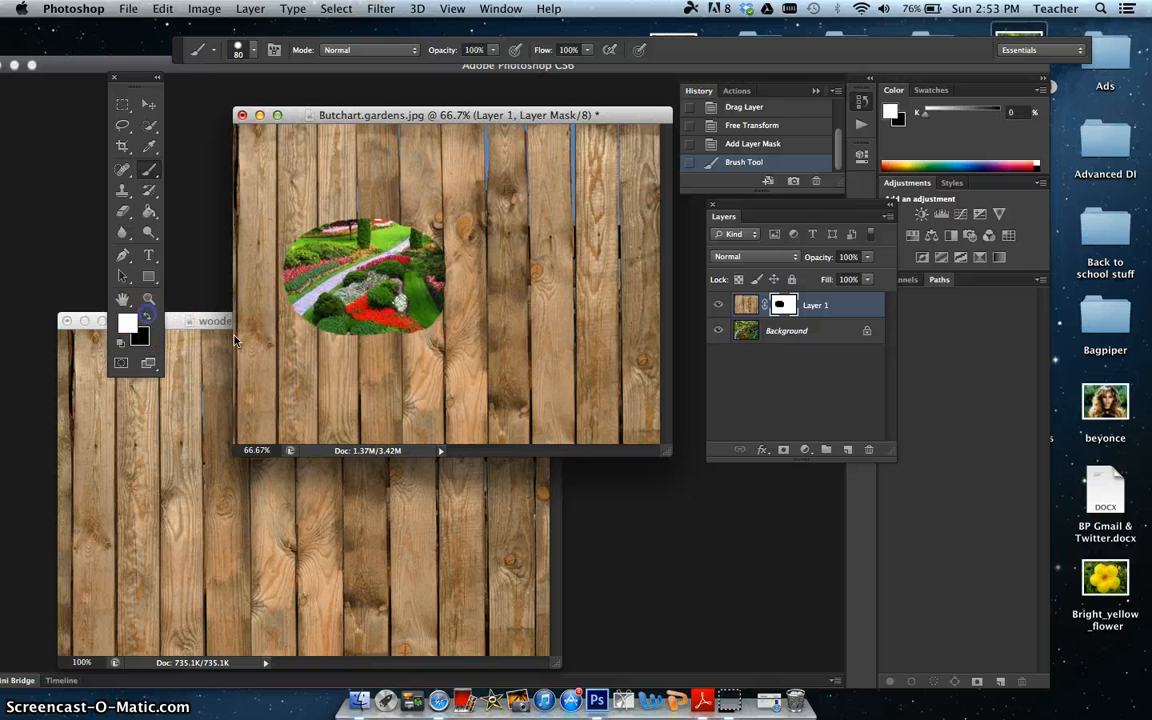
pyautogui.click(436, 293)
pyautogui.moveTo(436, 293)
pyautogui.mouseDown()
pyautogui.moveTo(319, 244)
pyautogui.moveTo(376, 318)
pyautogui.moveTo(373, 266)
pyautogui.moveTo(373, 320)
pyautogui.moveTo(436, 336)
pyautogui.mouseUp()
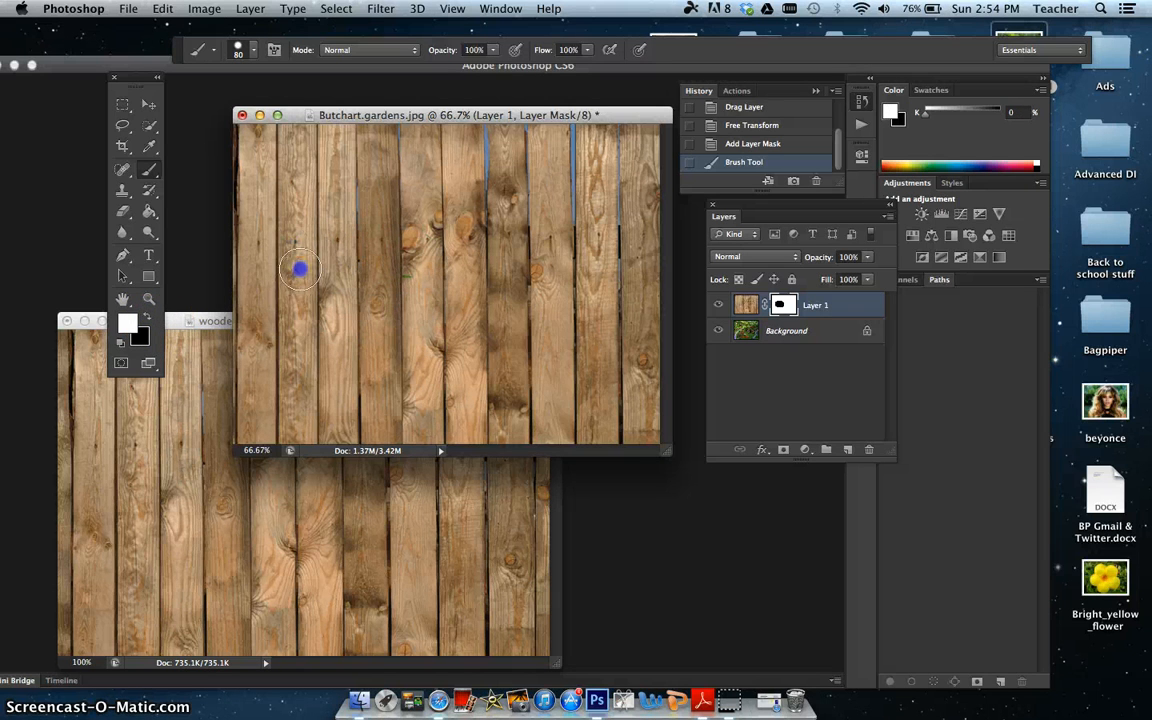
# Step: Finish restoring the fence with white, and paint the centre of the fence layer's mask with black to reveal a large garden area
pyautogui.moveTo(300, 268); pyautogui.dragTo(329, 270)
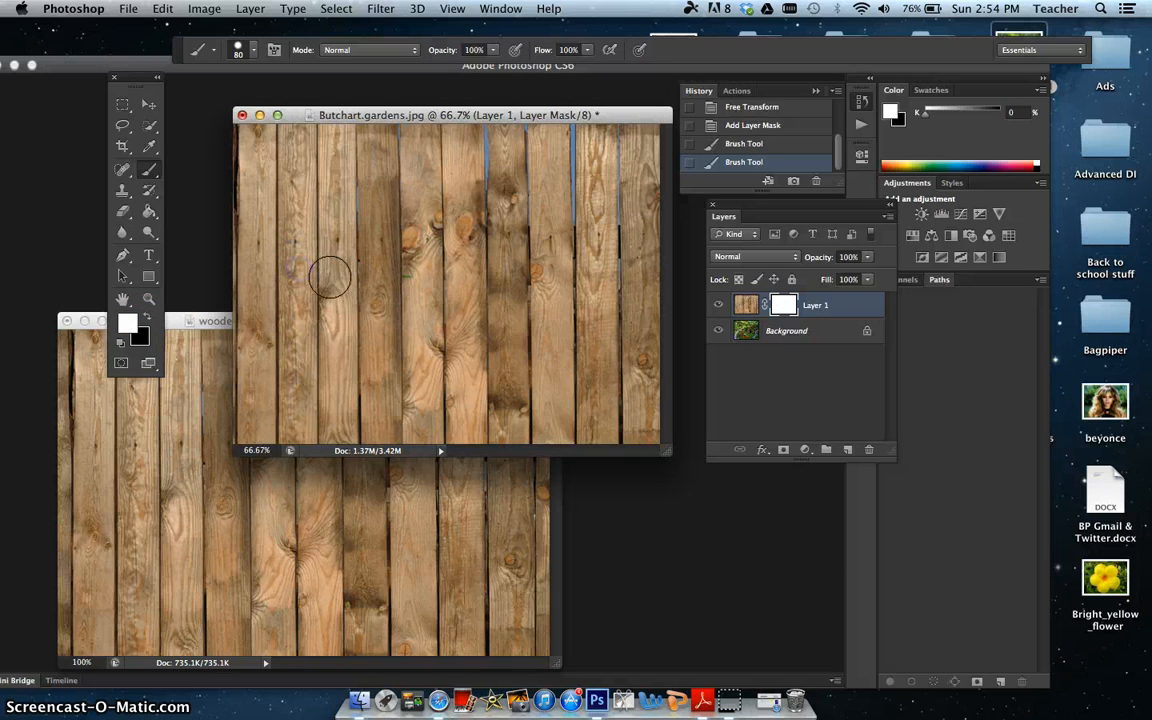
pyautogui.click(147, 316)
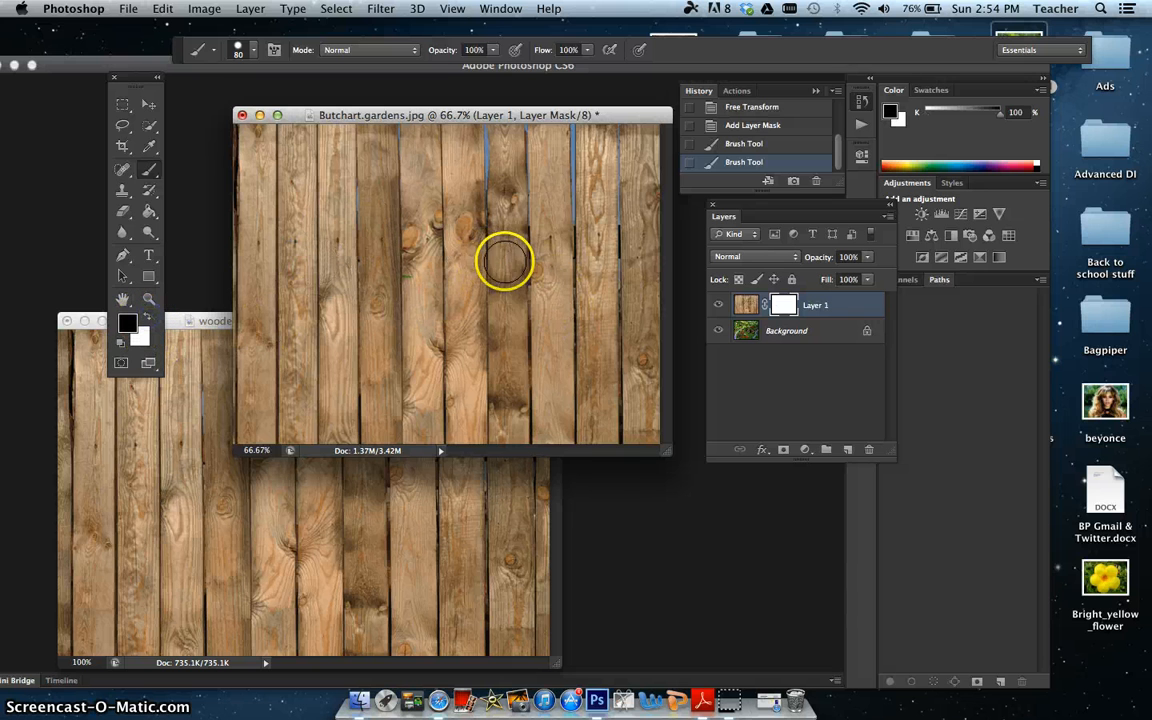
pyautogui.moveTo(496, 293)
pyautogui.mouseDown()
pyautogui.moveTo(511, 264)
pyautogui.moveTo(518, 301)
pyautogui.moveTo(474, 318)
pyautogui.moveTo(467, 283)
pyautogui.moveTo(446, 267)
pyautogui.moveTo(448, 240)
pyautogui.moveTo(484, 225)
pyautogui.moveTo(493, 244)
pyautogui.moveTo(530, 255)
pyautogui.moveTo(493, 210)
pyautogui.moveTo(453, 224)
pyautogui.moveTo(451, 292)
pyautogui.moveTo(479, 331)
pyautogui.moveTo(427, 317)
pyautogui.moveTo(414, 250)
pyautogui.moveTo(441, 205)
pyautogui.moveTo(390, 258)
pyautogui.moveTo(383, 296)
pyautogui.moveTo(412, 344)
pyautogui.moveTo(450, 367)
pyautogui.moveTo(407, 371)
pyautogui.moveTo(368, 301)
pyautogui.moveTo(369, 240)
pyautogui.moveTo(347, 283)
pyautogui.moveTo(367, 337)
pyautogui.moveTo(425, 390)
pyautogui.moveTo(479, 362)
pyautogui.moveTo(370, 280)
pyautogui.mouseUp()
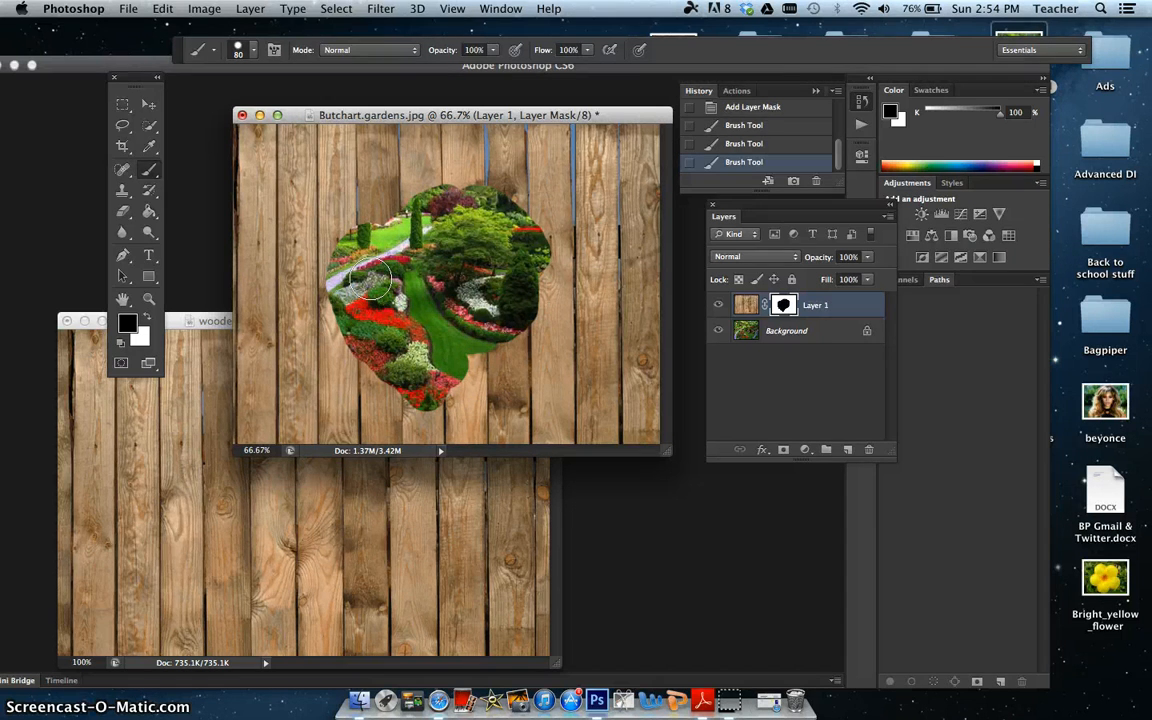
# Step: Choose the soft round brush with 0% hardness at 80 px and extend the revealed garden with soft edges down to the image's lower-left corner
pyautogui.click(255, 54)
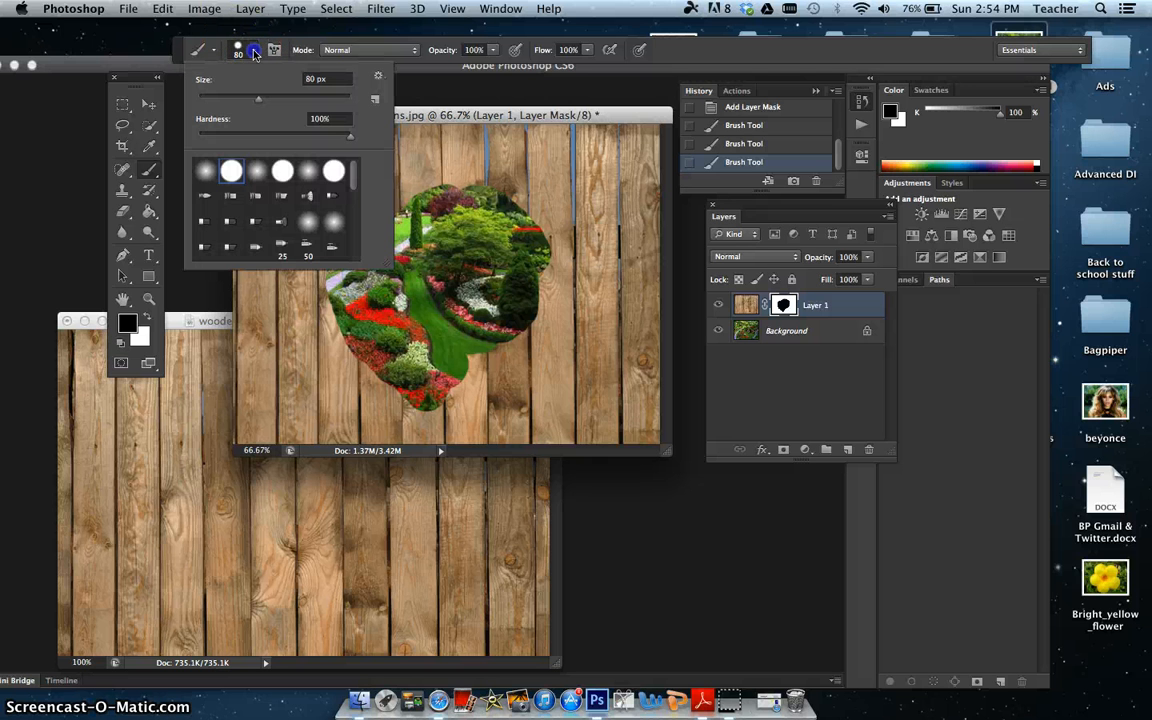
pyautogui.click(239, 50)
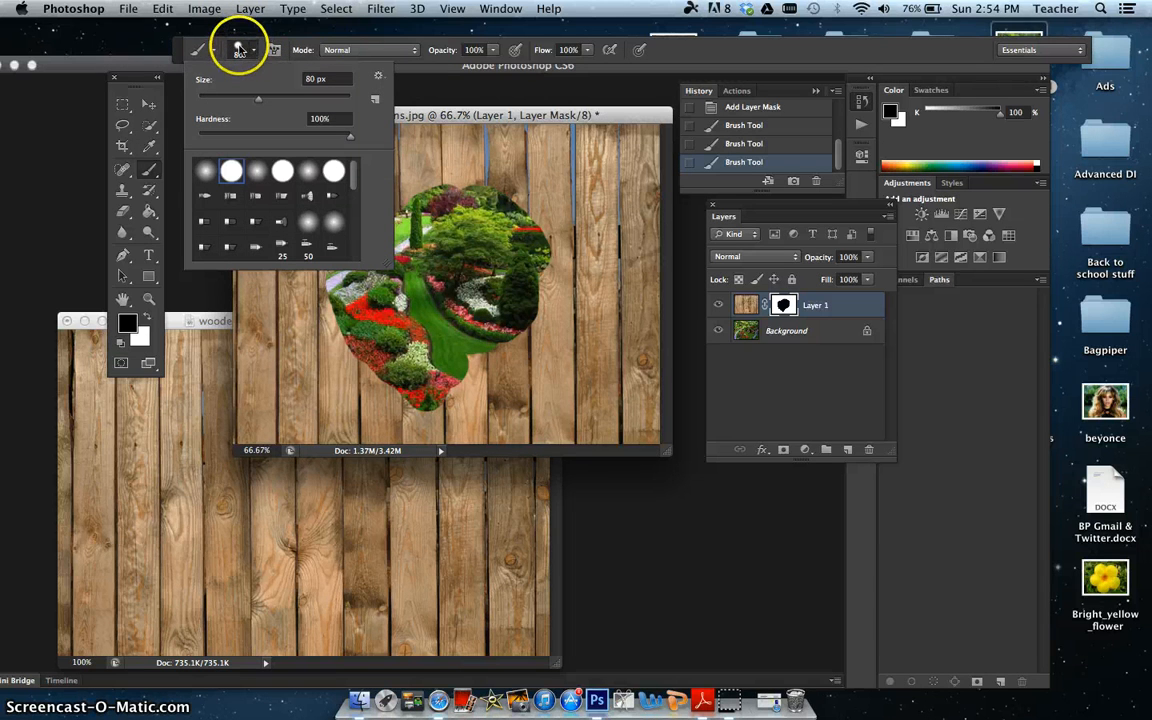
pyautogui.click(207, 177)
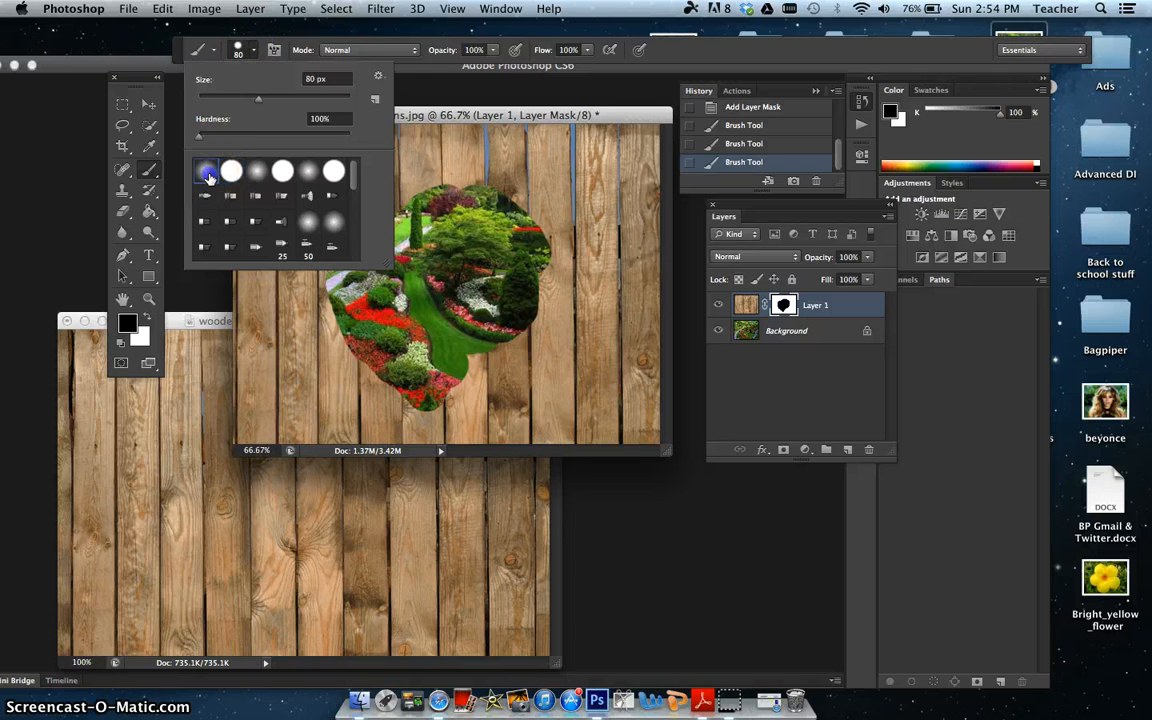
pyautogui.click(543, 214)
pyautogui.moveTo(543, 214)
pyautogui.mouseDown()
pyautogui.moveTo(466, 187)
pyautogui.moveTo(387, 215)
pyautogui.moveTo(328, 268)
pyautogui.moveTo(325, 318)
pyautogui.moveTo(407, 394)
pyautogui.moveTo(430, 398)
pyautogui.moveTo(481, 356)
pyautogui.mouseUp()
pyautogui.moveTo(525, 314)
pyautogui.mouseDown()
pyautogui.moveTo(551, 210)
pyautogui.moveTo(557, 275)
pyautogui.moveTo(494, 346)
pyautogui.moveTo(484, 384)
pyautogui.moveTo(437, 385)
pyautogui.moveTo(406, 403)
pyautogui.moveTo(354, 393)
pyautogui.moveTo(292, 339)
pyautogui.moveTo(304, 297)
pyautogui.moveTo(281, 321)
pyautogui.moveTo(264, 384)
pyautogui.moveTo(255, 357)
pyautogui.moveTo(229, 451)
pyautogui.mouseUp()
pyautogui.moveTo(244, 395)
pyautogui.mouseDown()
pyautogui.moveTo(252, 418)
pyautogui.moveTo(265, 380)
pyautogui.moveTo(292, 424)
pyautogui.mouseUp()
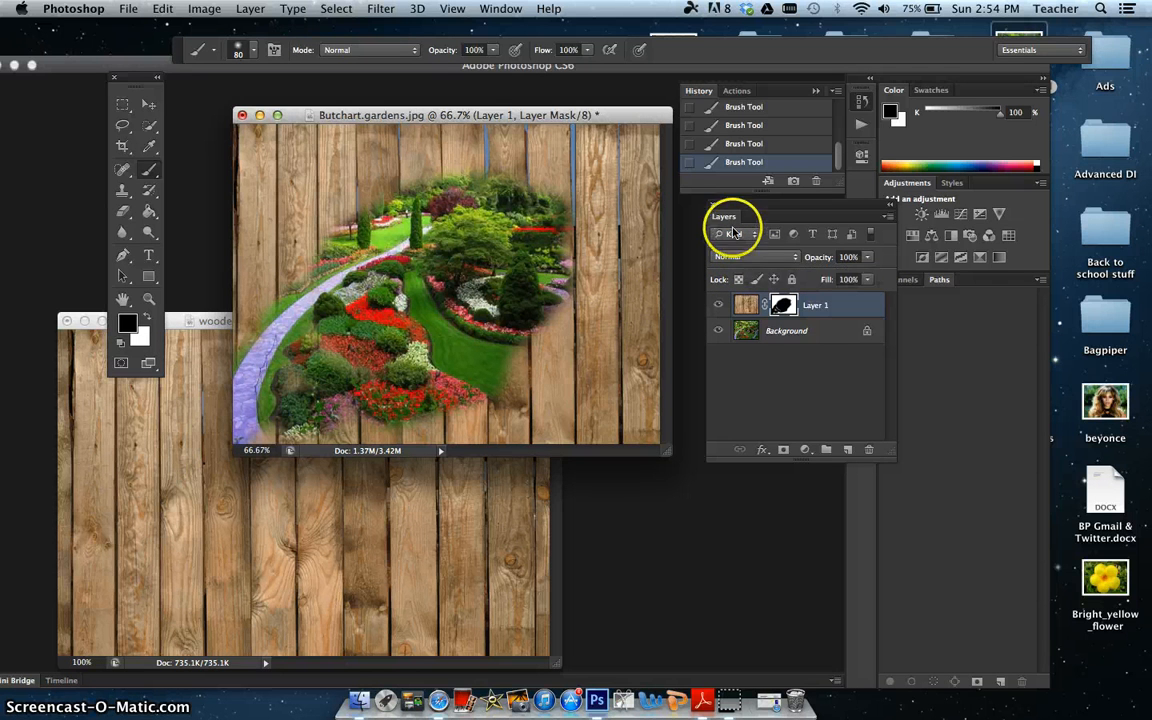
# Step: Try the Lighten, Hard Light and Color Dodge blend modes on the fence layer and return it to Normal
pyautogui.click(775, 260)
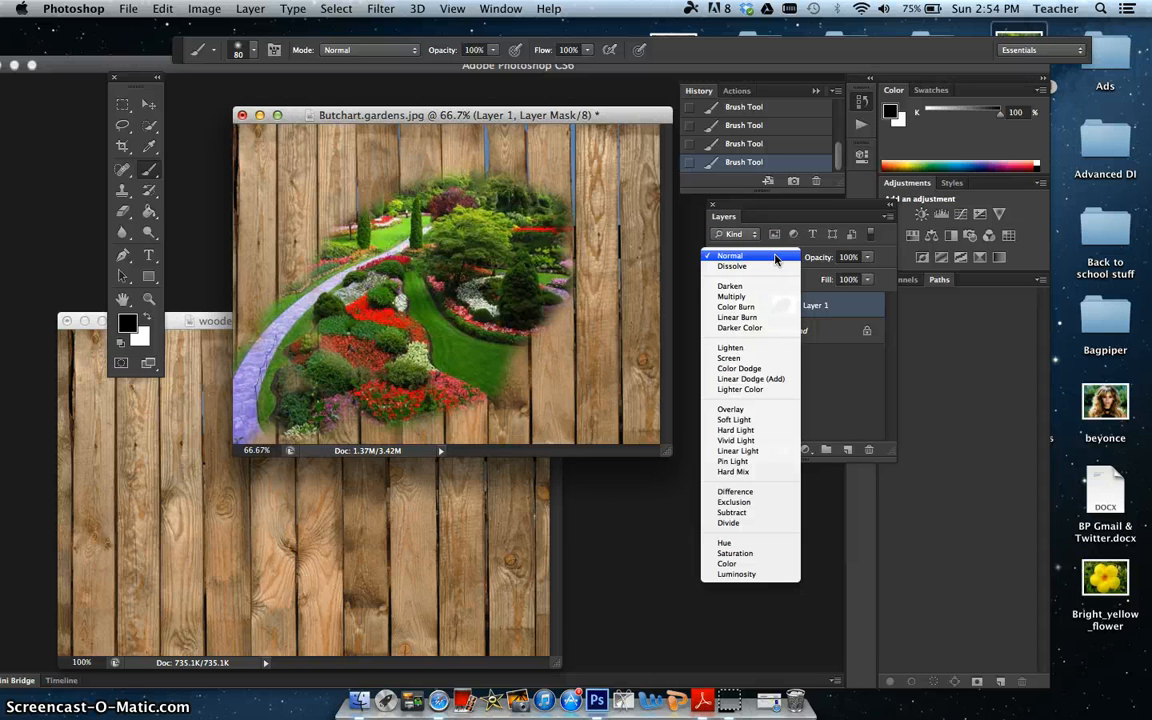
pyautogui.click(778, 350)
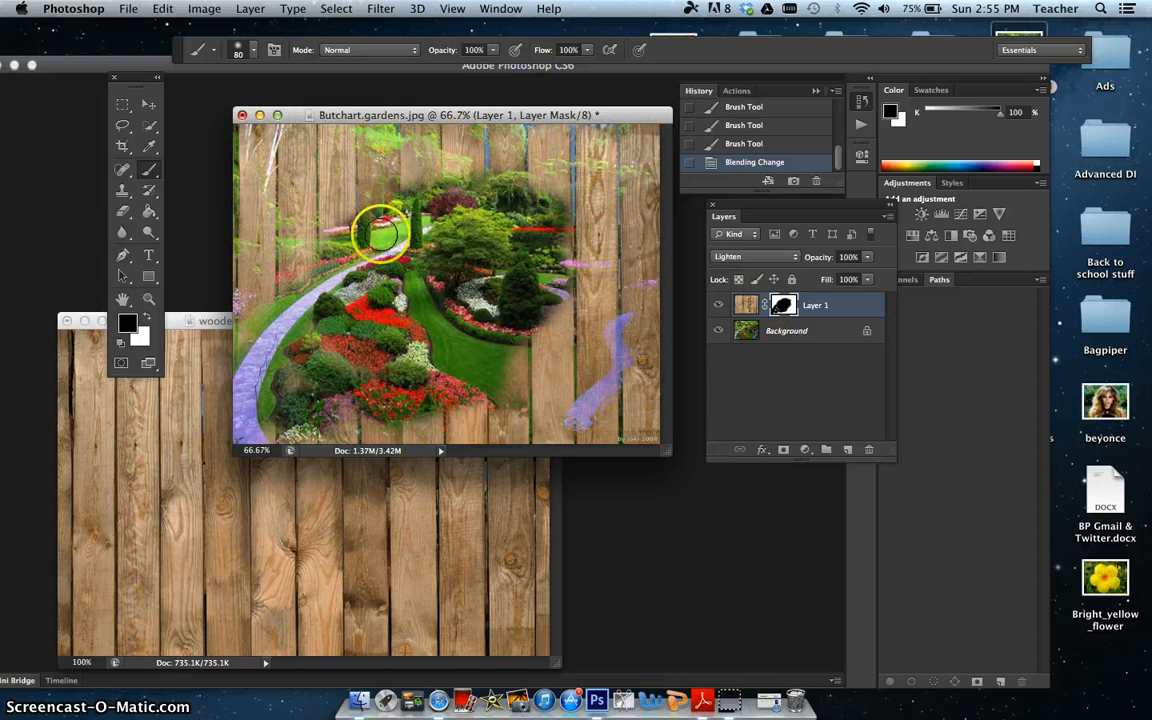
pyautogui.click(728, 260)
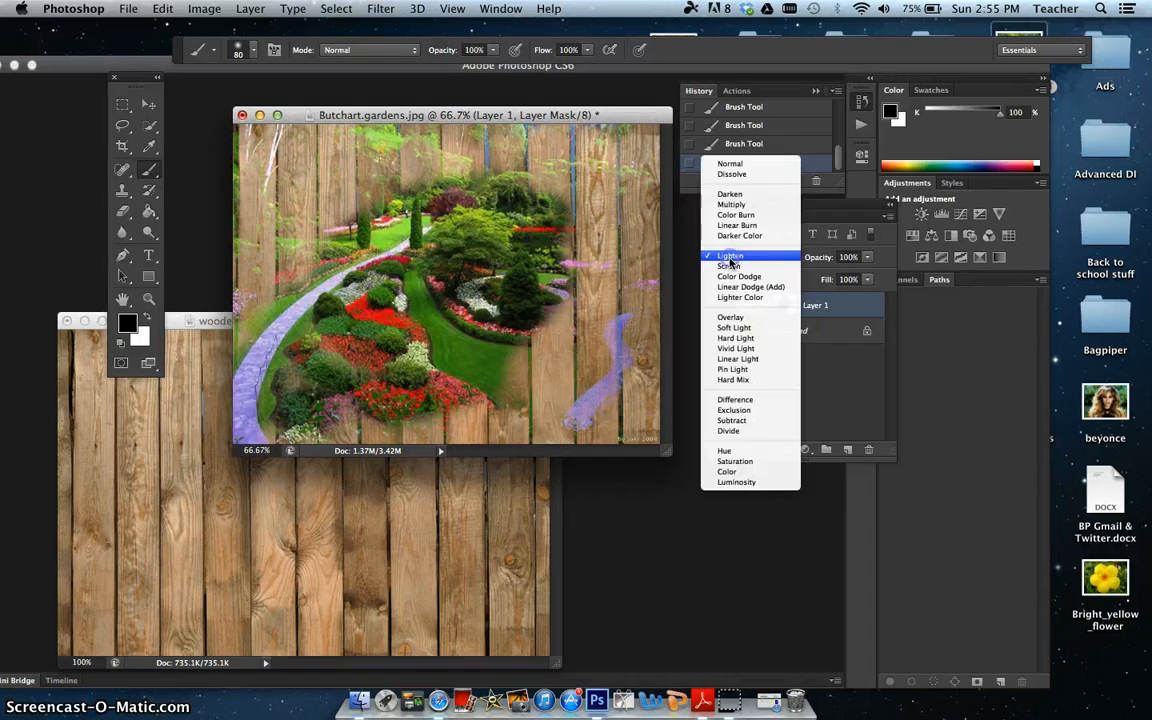
pyautogui.click(738, 338)
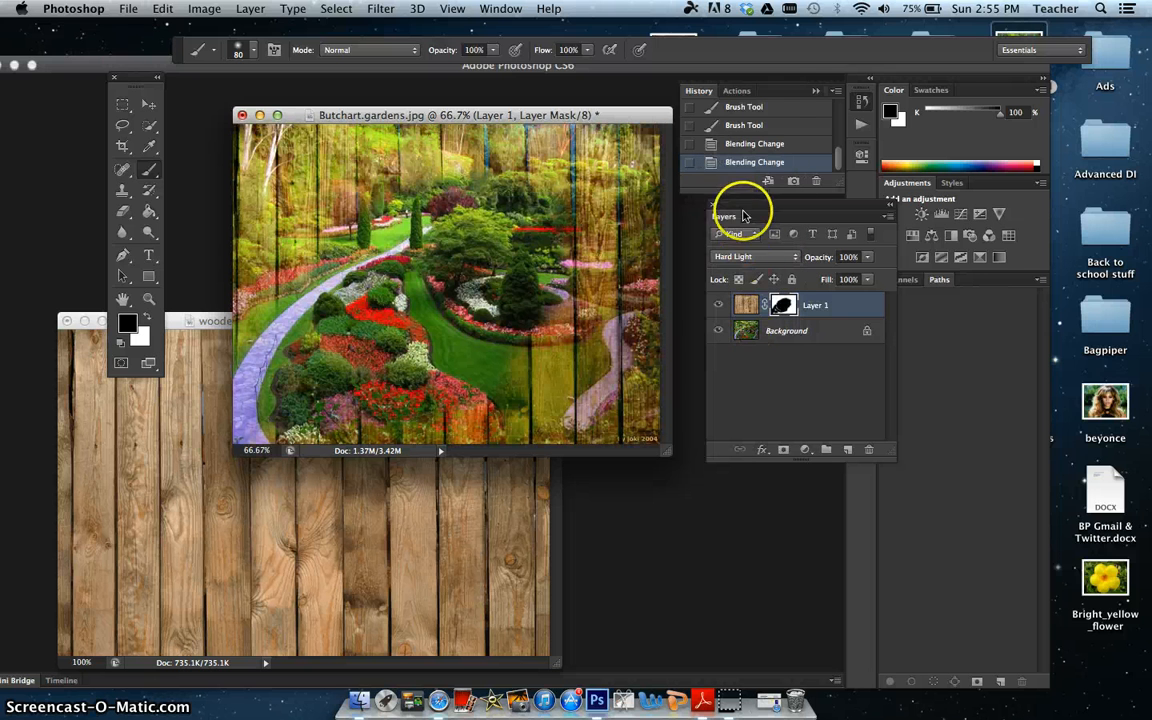
pyautogui.click(740, 259)
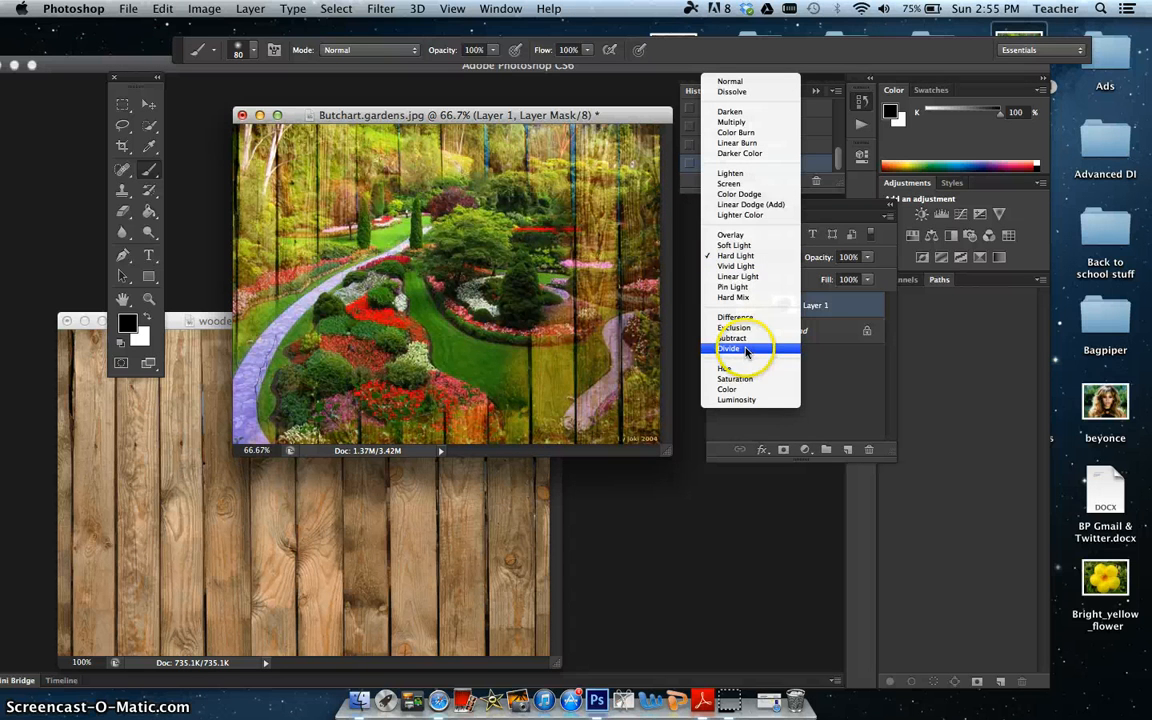
pyautogui.click(736, 194)
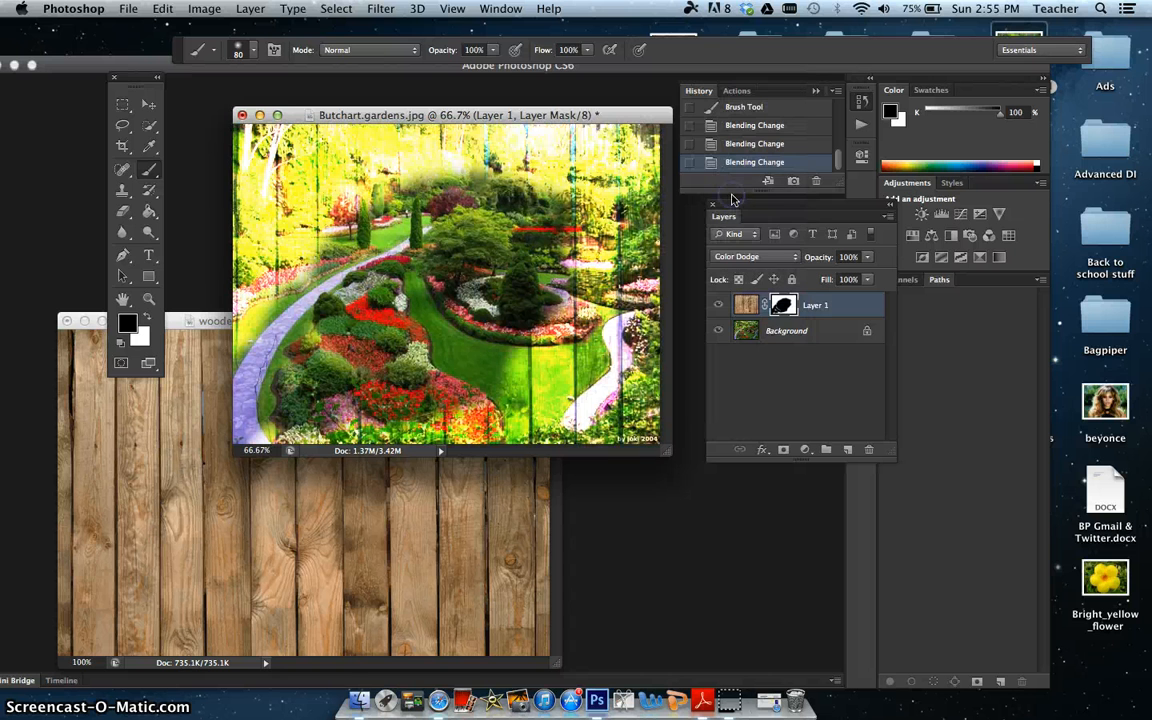
pyautogui.click(745, 254)
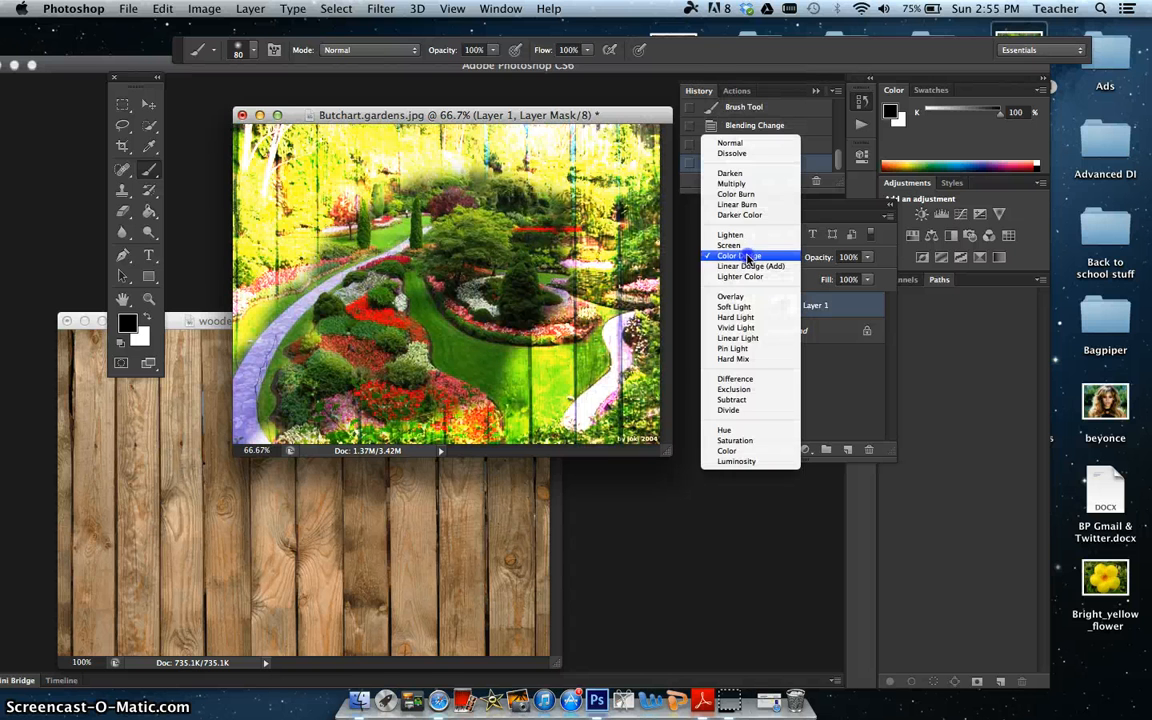
pyautogui.click(748, 143)
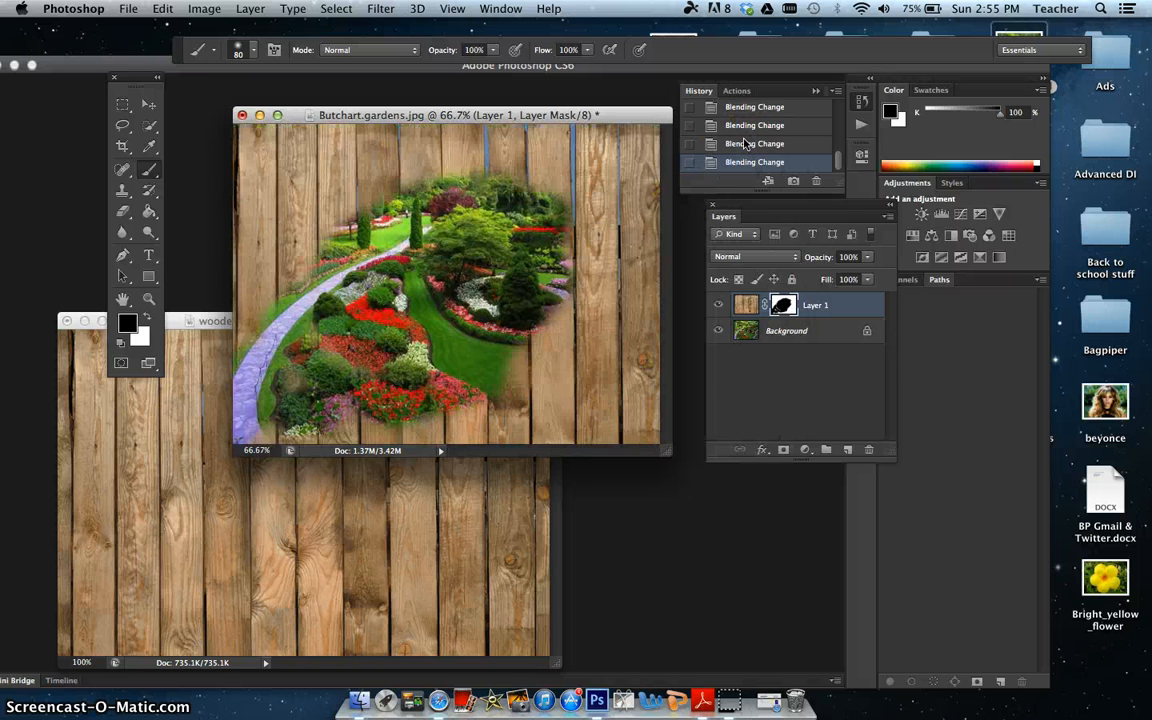
# Step: Set the fence layer's blend mode to Lighten and paint its mask black along the flower beds at the image's lower edge
pyautogui.click(760, 256)
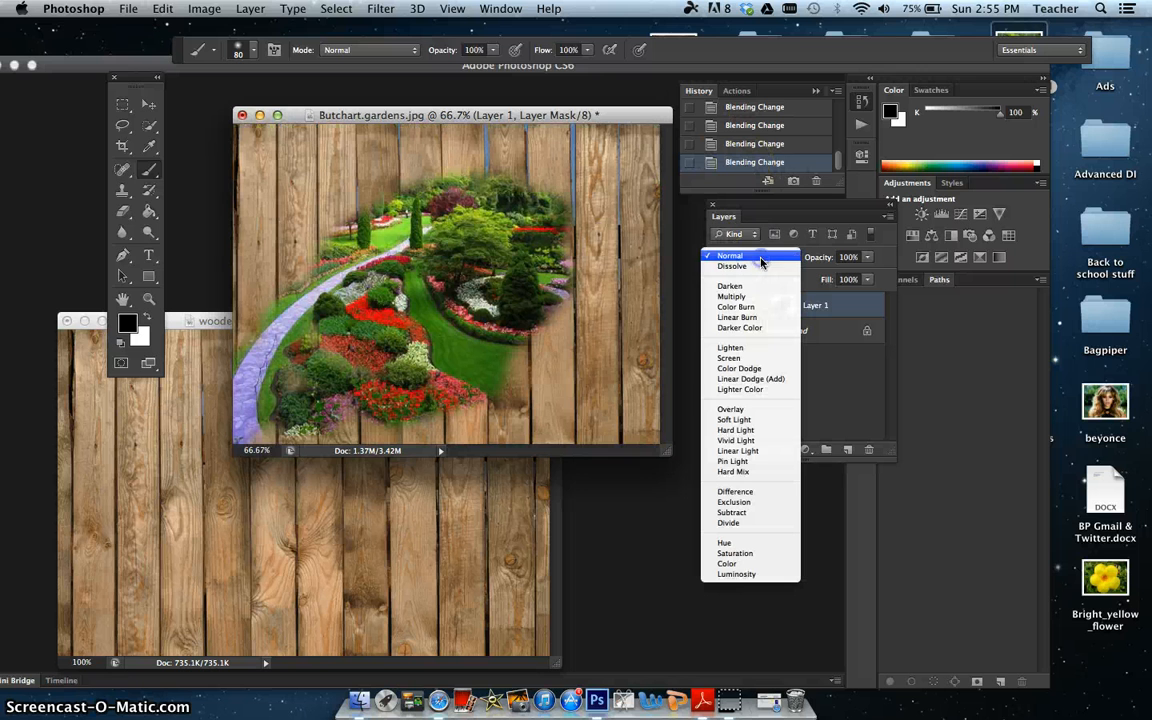
pyautogui.click(766, 350)
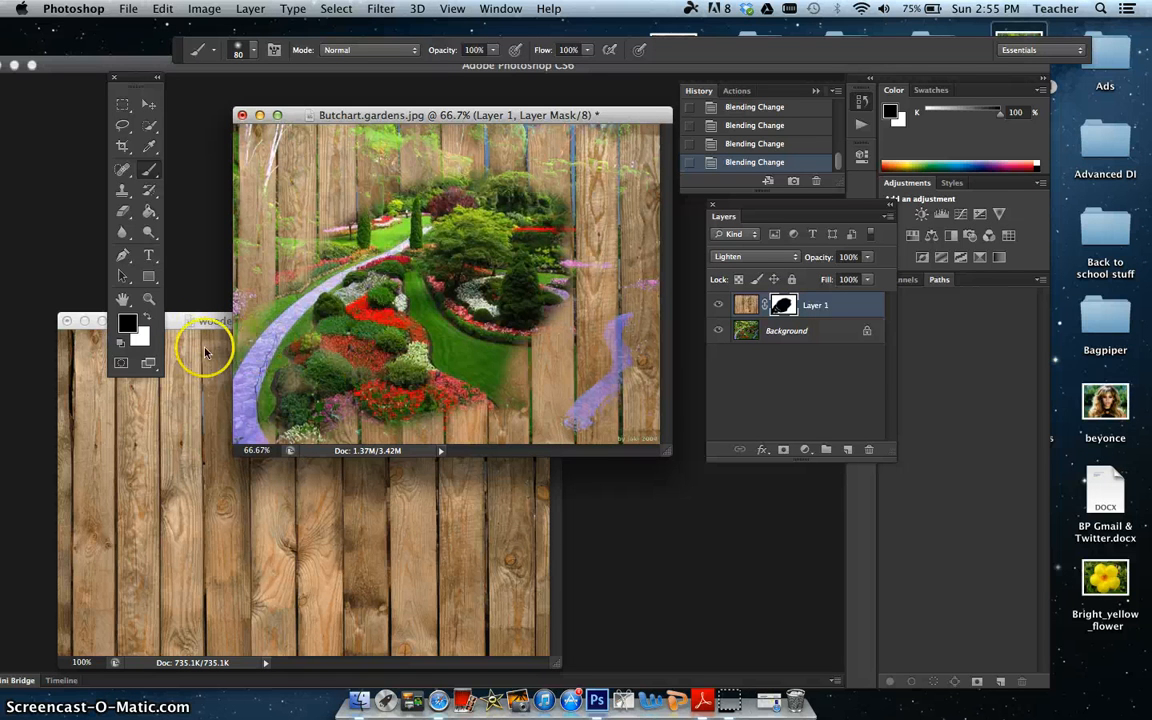
pyautogui.click(489, 419)
pyautogui.moveTo(489, 419)
pyautogui.mouseDown()
pyautogui.moveTo(323, 424)
pyautogui.moveTo(348, 438)
pyautogui.moveTo(279, 441)
pyautogui.mouseUp()
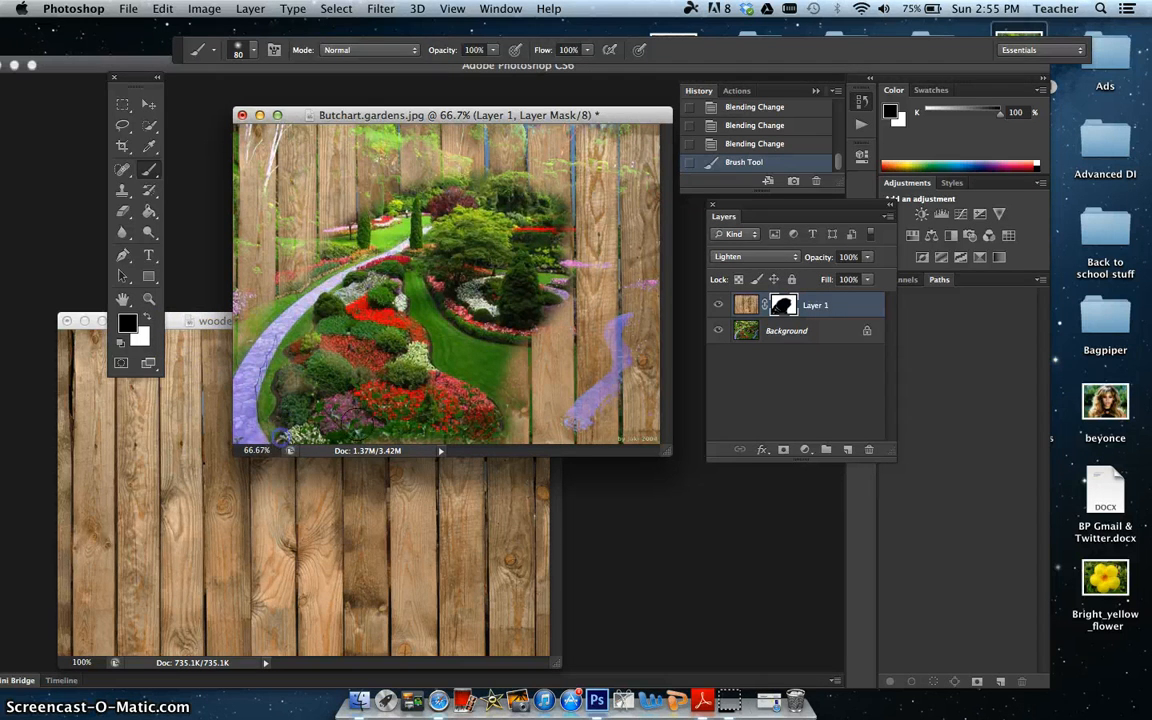
# Step: Paint the mask black over the path in the image's lower-right corner, and paint it back with white to restore the blended fence
pyautogui.moveTo(547, 437)
pyautogui.mouseDown()
pyautogui.moveTo(602, 386)
pyautogui.moveTo(614, 324)
pyautogui.moveTo(648, 286)
pyautogui.moveTo(635, 342)
pyautogui.moveTo(652, 384)
pyautogui.mouseUp()
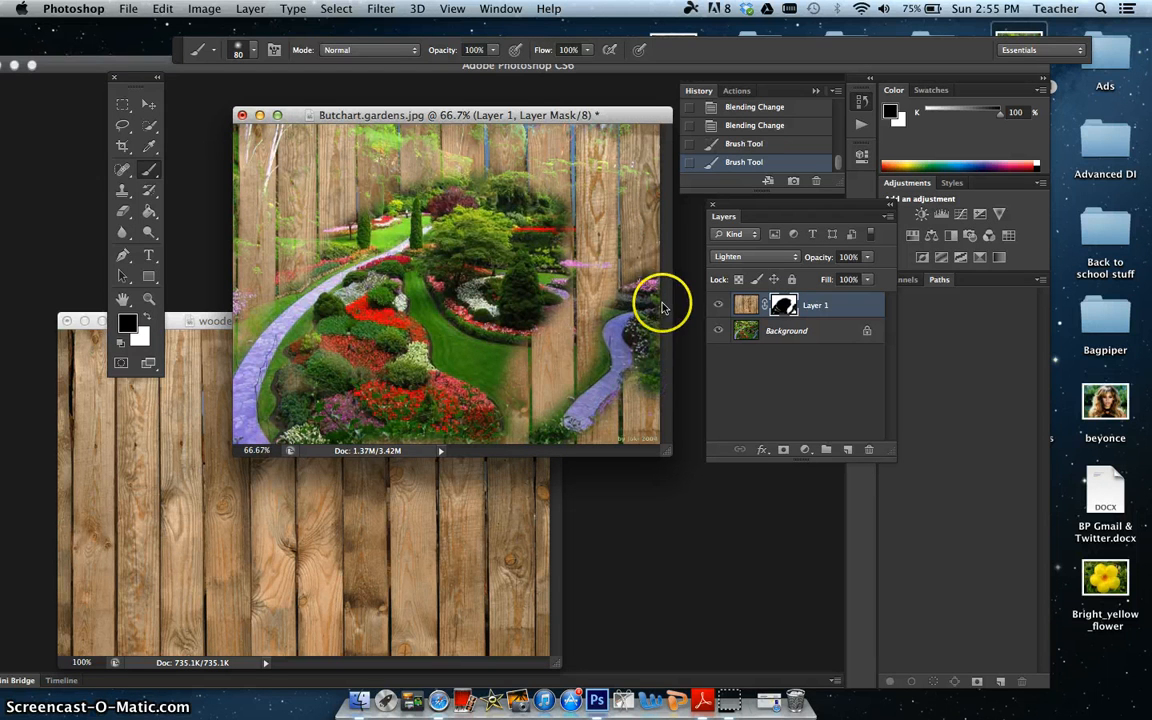
pyautogui.click(148, 318)
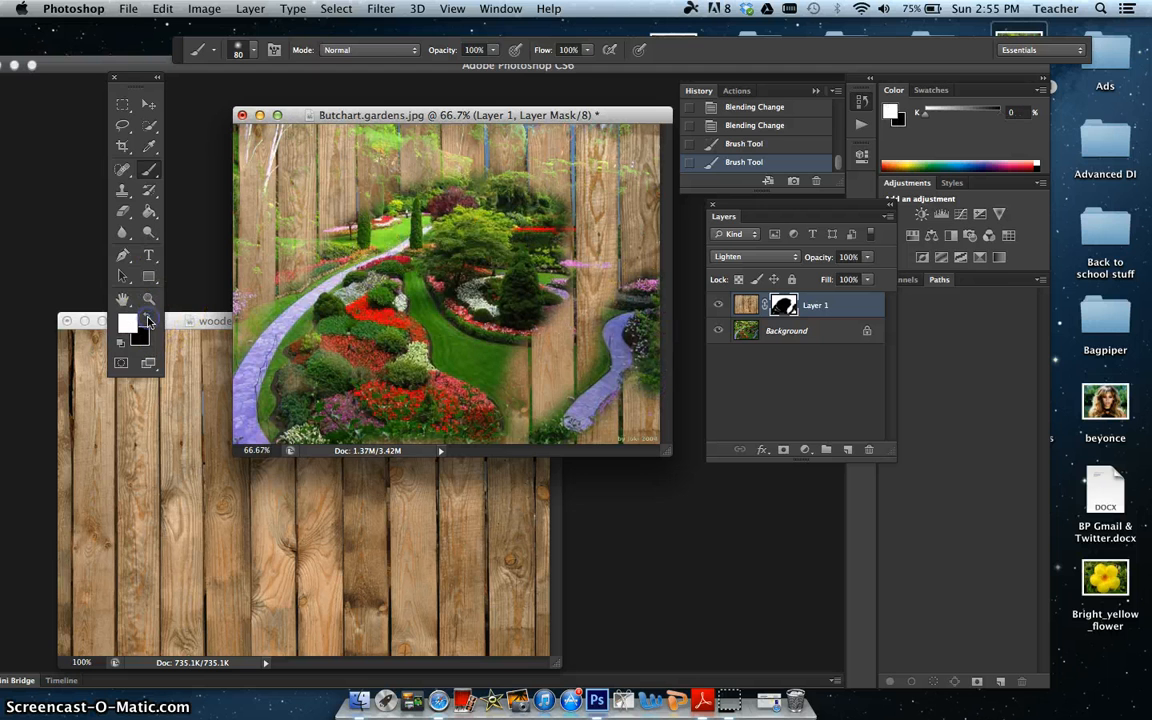
pyautogui.moveTo(648, 279)
pyautogui.mouseDown()
pyautogui.moveTo(663, 363)
pyautogui.moveTo(650, 364)
pyautogui.moveTo(664, 326)
pyautogui.moveTo(629, 359)
pyautogui.moveTo(607, 339)
pyautogui.moveTo(577, 394)
pyautogui.moveTo(603, 389)
pyautogui.moveTo(566, 426)
pyautogui.mouseUp()
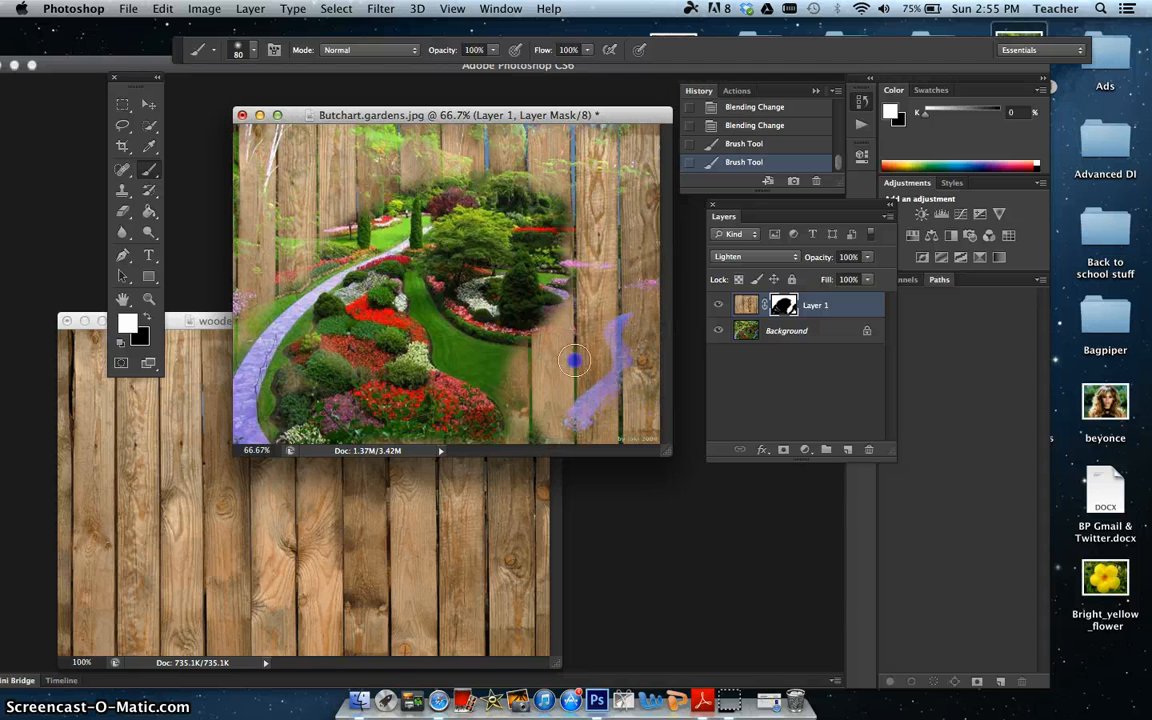
pyautogui.moveTo(587, 283); pyautogui.dragTo(587, 283)
# Step: Switch the foreground colour to black and paint the mask around the right side of the revealed garden to uncover more flowers and trees
pyautogui.click(146, 318)
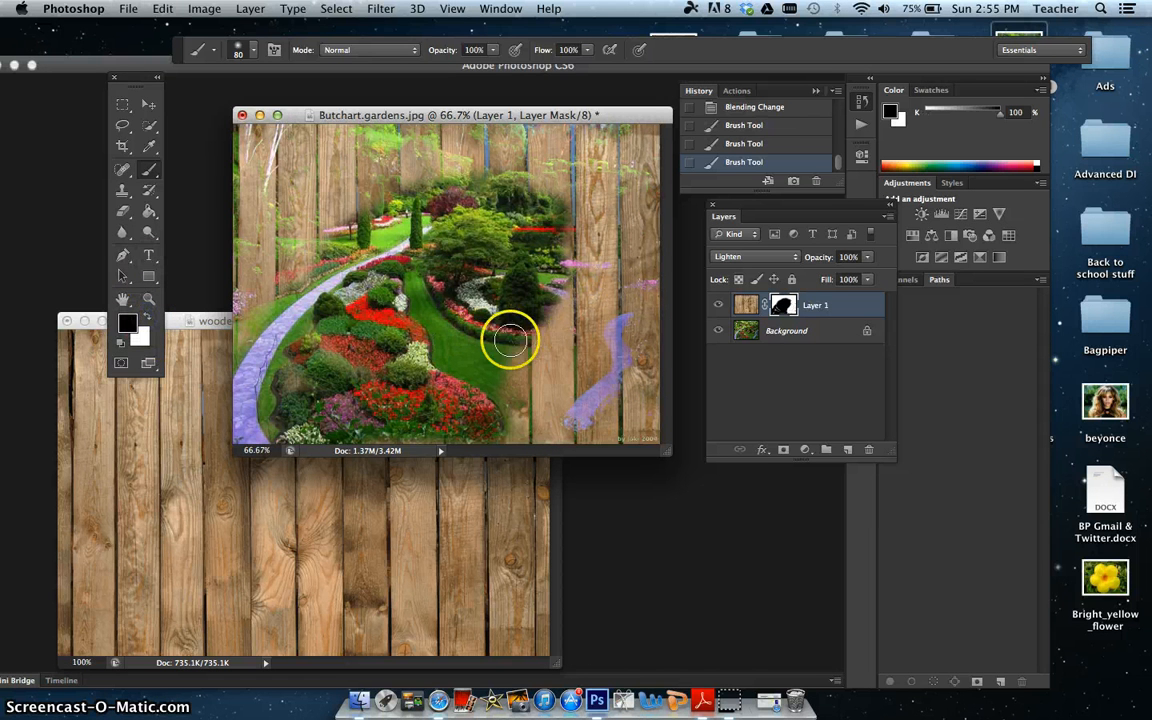
pyautogui.moveTo(535, 335); pyautogui.dragTo(556, 284)
pyautogui.moveTo(569, 327)
pyautogui.mouseDown()
pyautogui.moveTo(589, 290)
pyautogui.moveTo(552, 283)
pyautogui.moveTo(589, 290)
pyautogui.moveTo(585, 257)
pyautogui.moveTo(552, 250)
pyautogui.moveTo(587, 234)
pyautogui.moveTo(545, 223)
pyautogui.moveTo(600, 239)
pyautogui.moveTo(543, 193)
pyautogui.mouseUp()
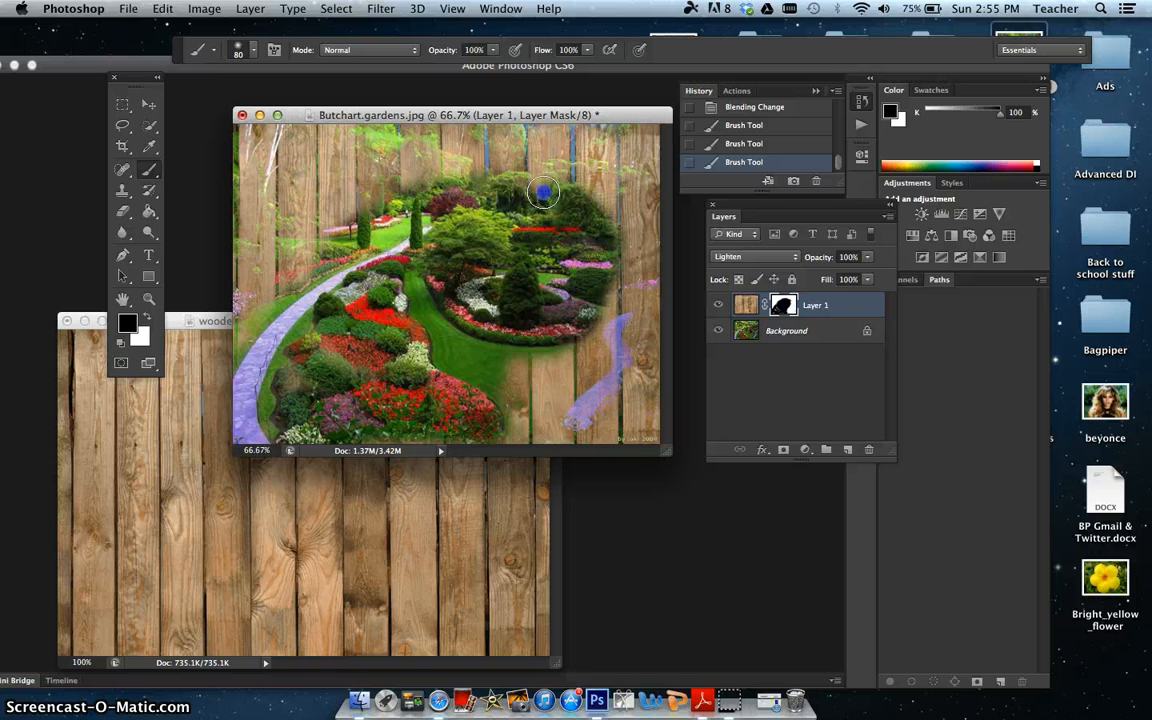
pyautogui.moveTo(475, 290); pyautogui.dragTo(418, 254)
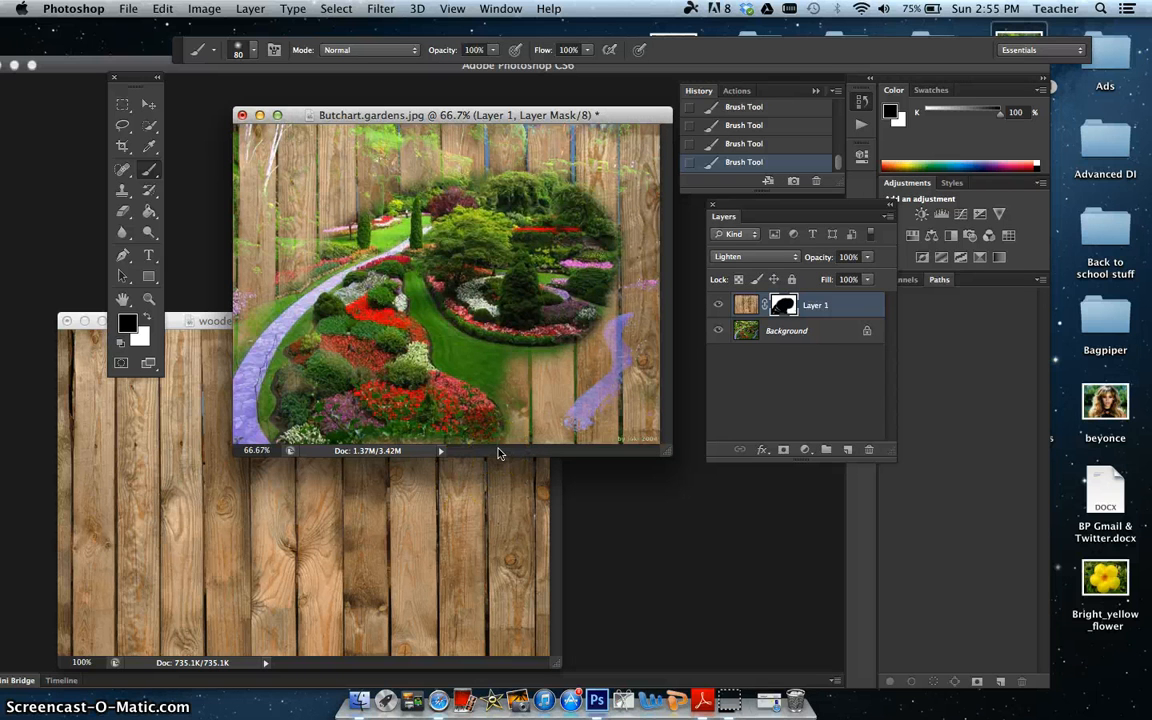
pyautogui.click(130, 9)
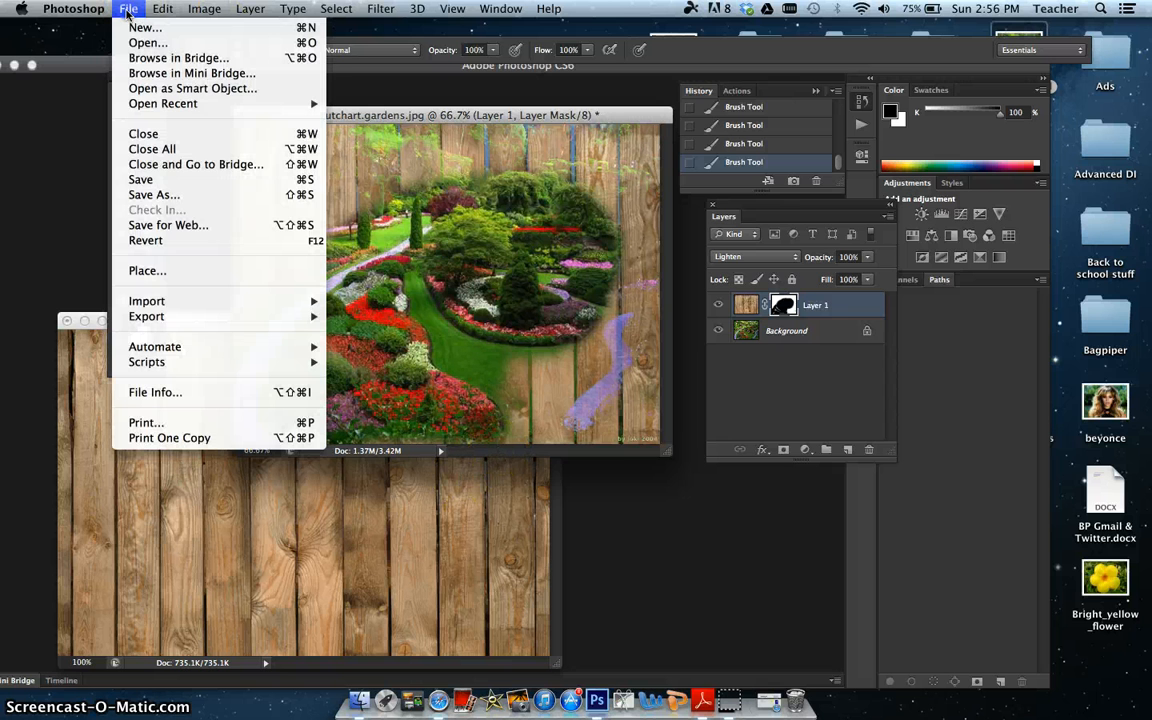
pyautogui.click(152, 195)
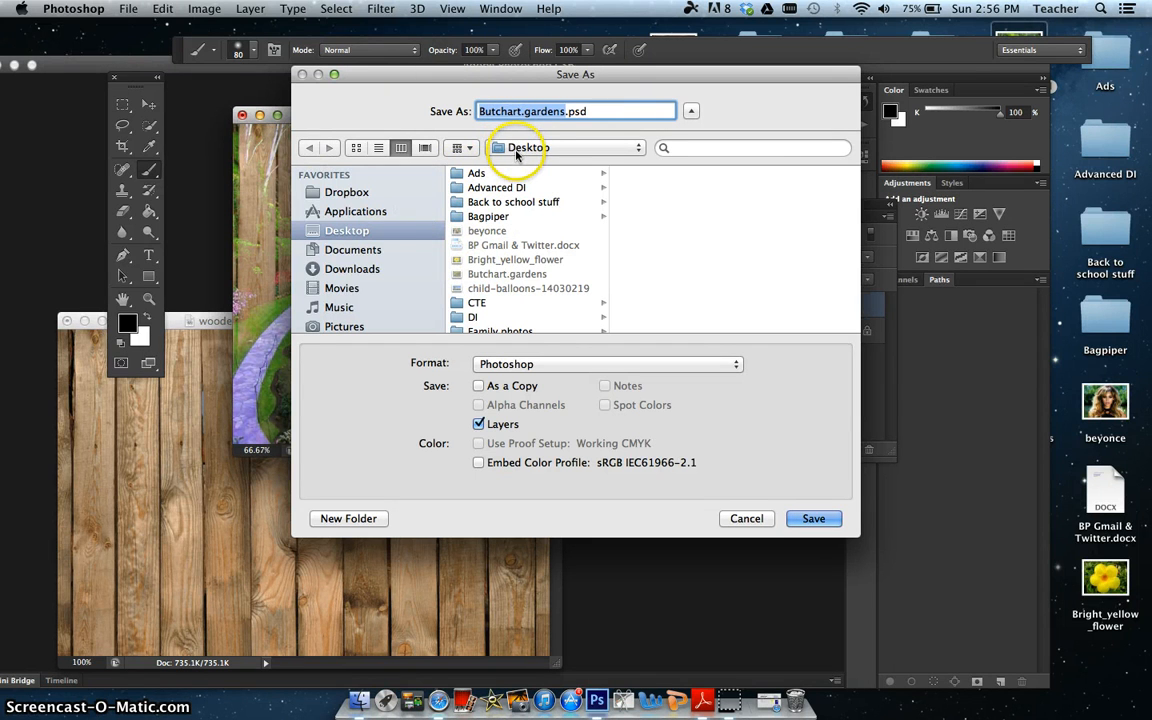
pyautogui.scroll(-1, 395, 285)
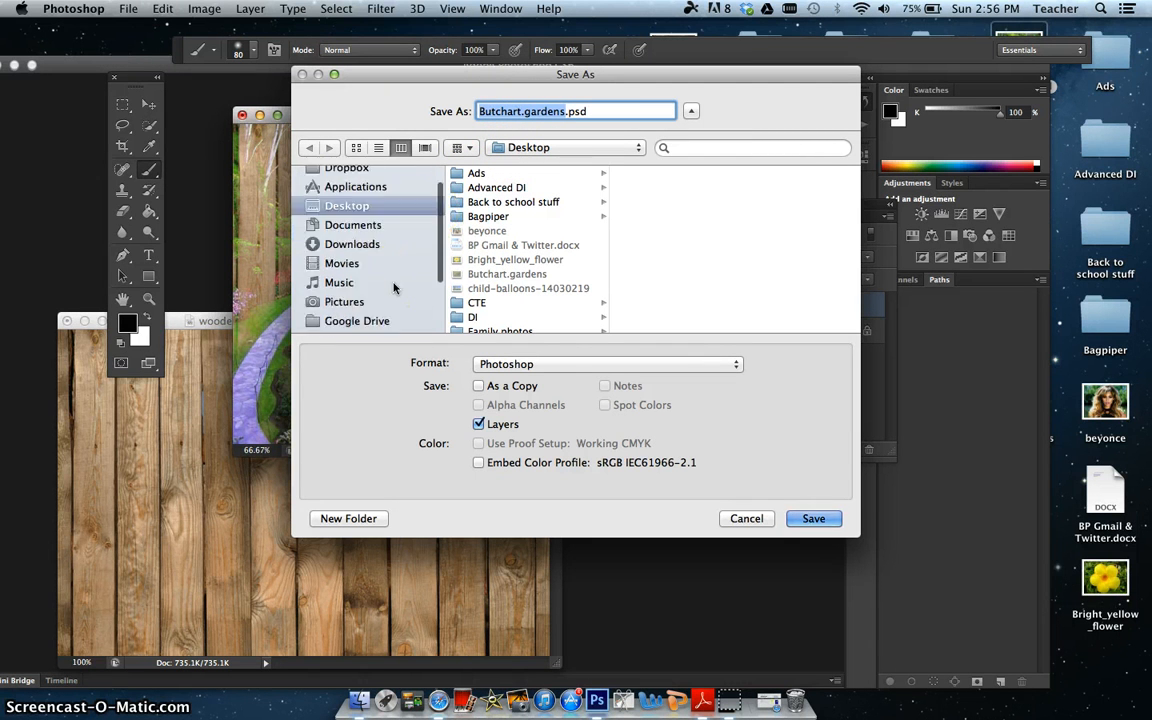
pyautogui.scroll(-2, 395, 287)
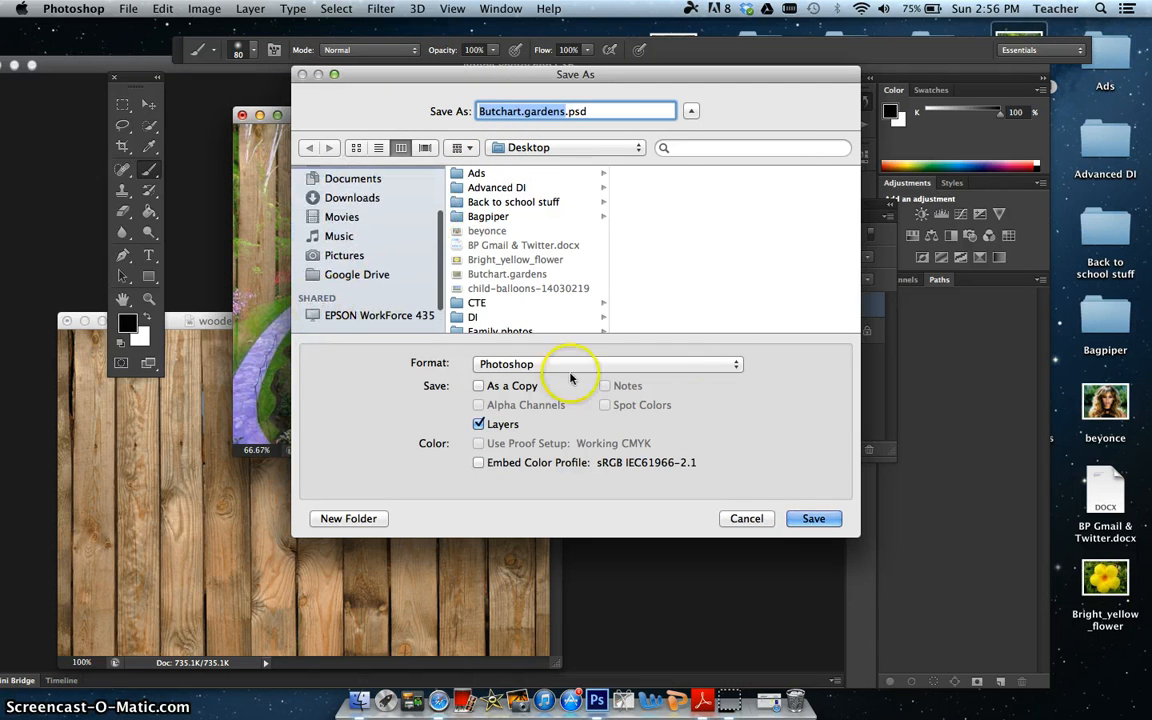
pyautogui.click(761, 520)
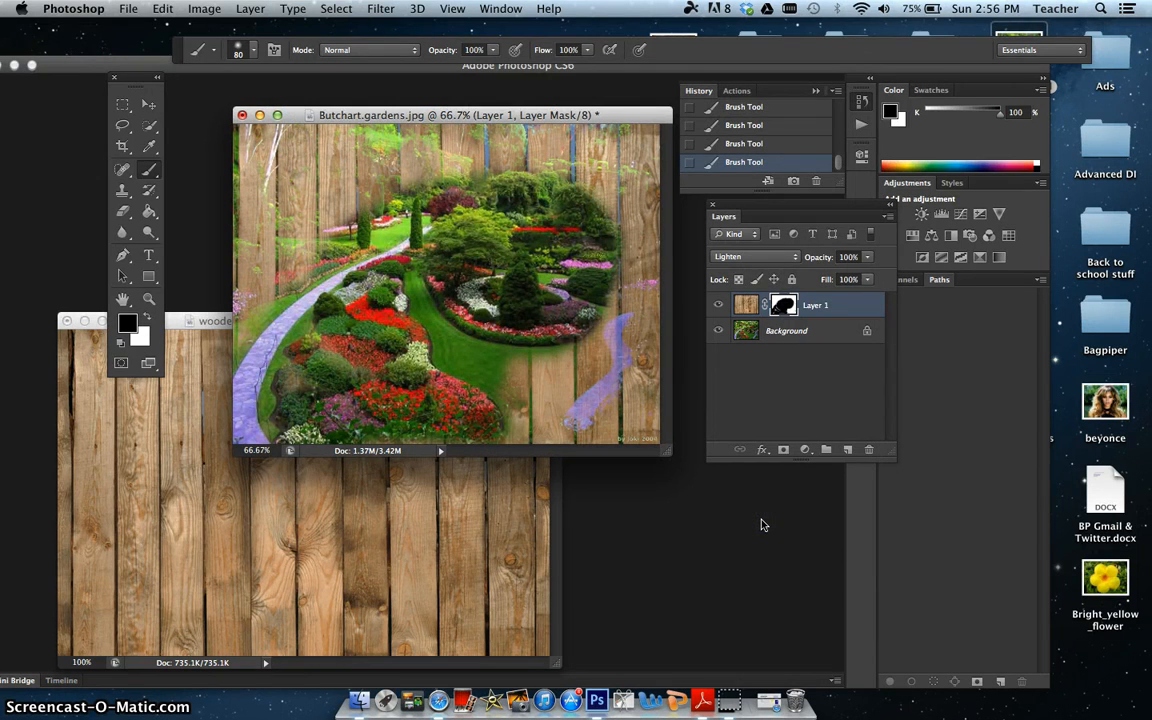